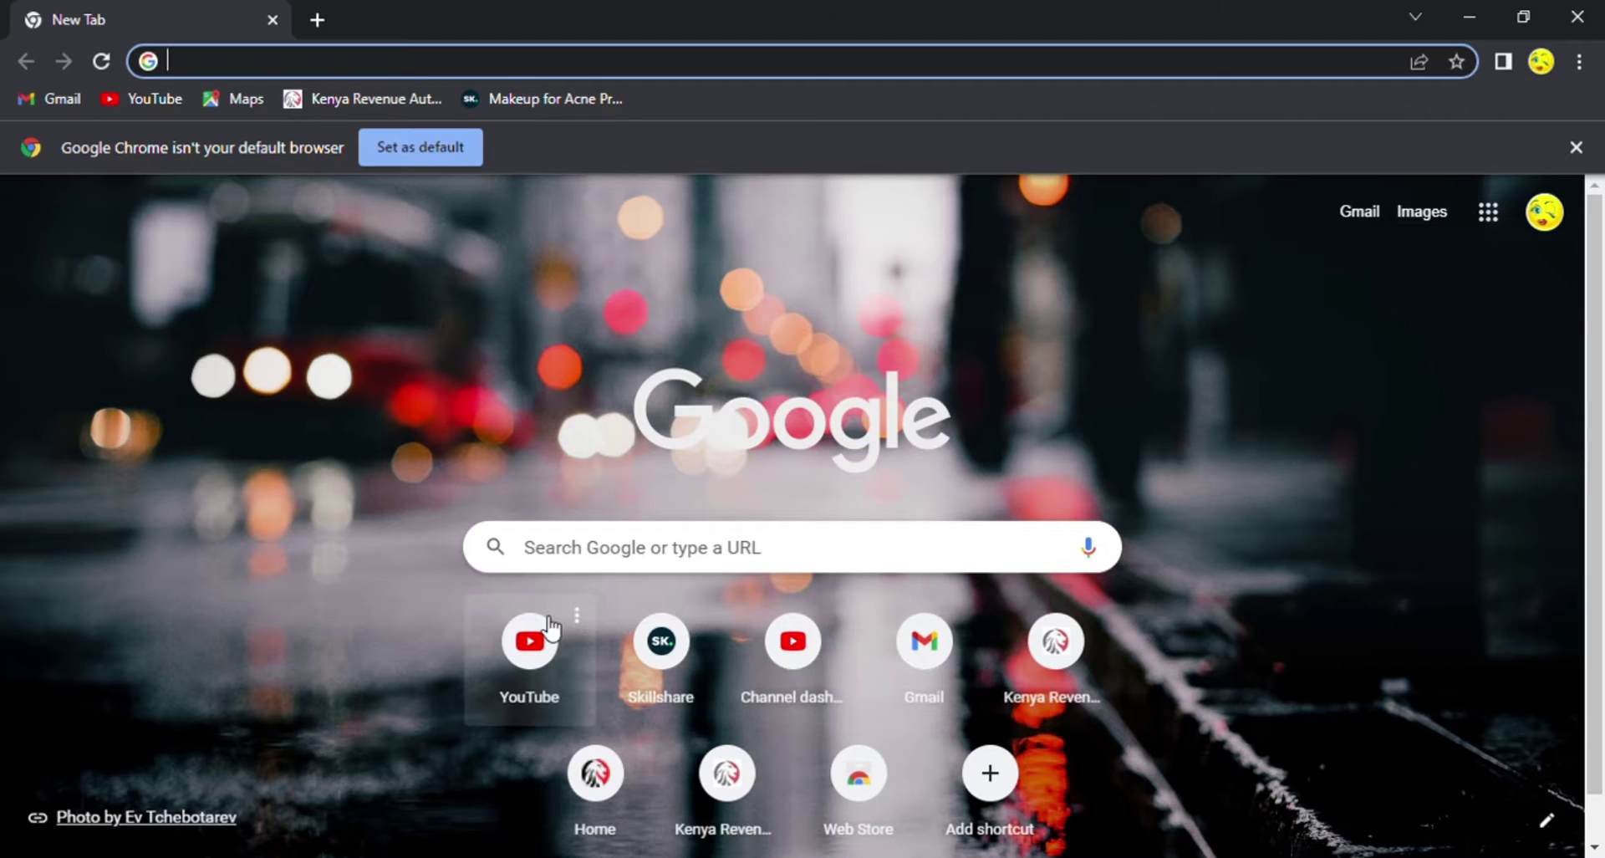
Step: Search Google for 'ecitizen' and open the eCitizen One Login sign-in page
{"action": "left_click", "coordinate": [585, 568]}
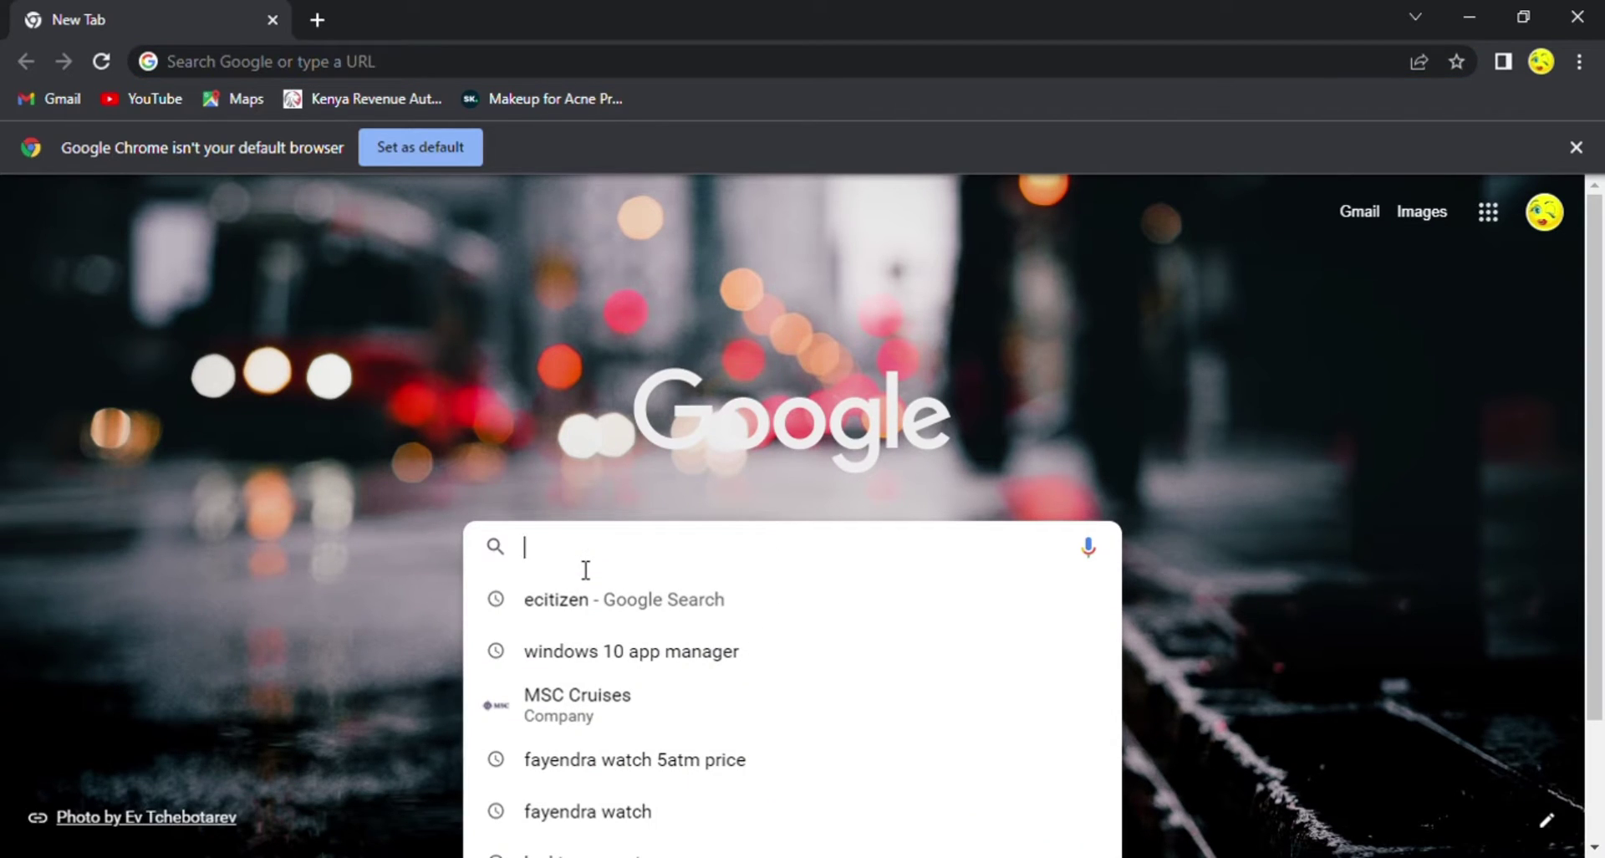
{"action": "left_click", "coordinate": [576, 608]}
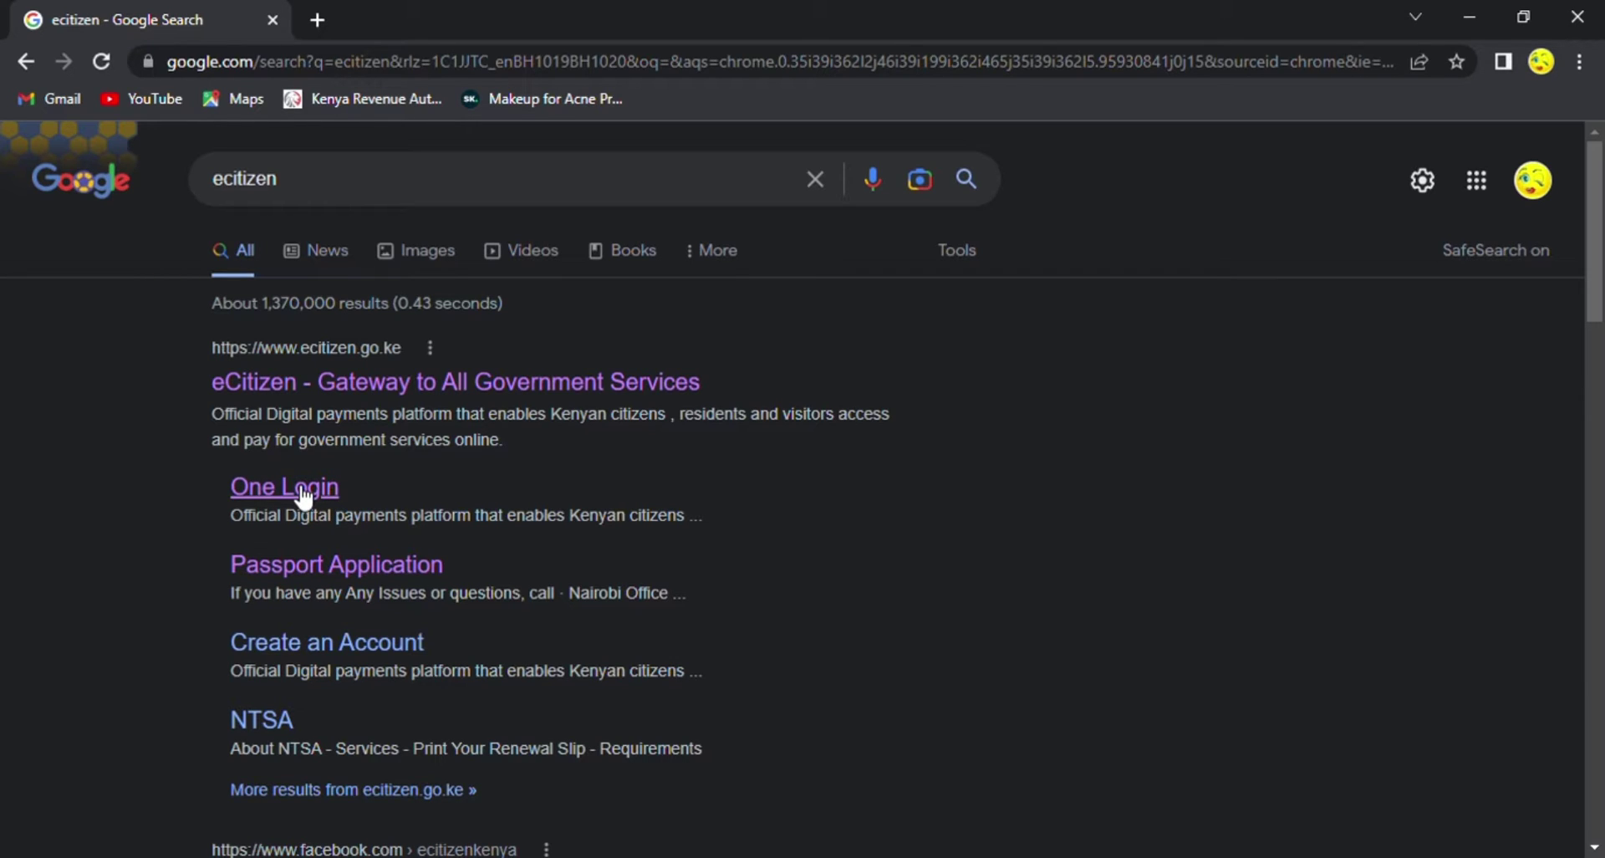
{"action": "left_click", "coordinate": [305, 497]}
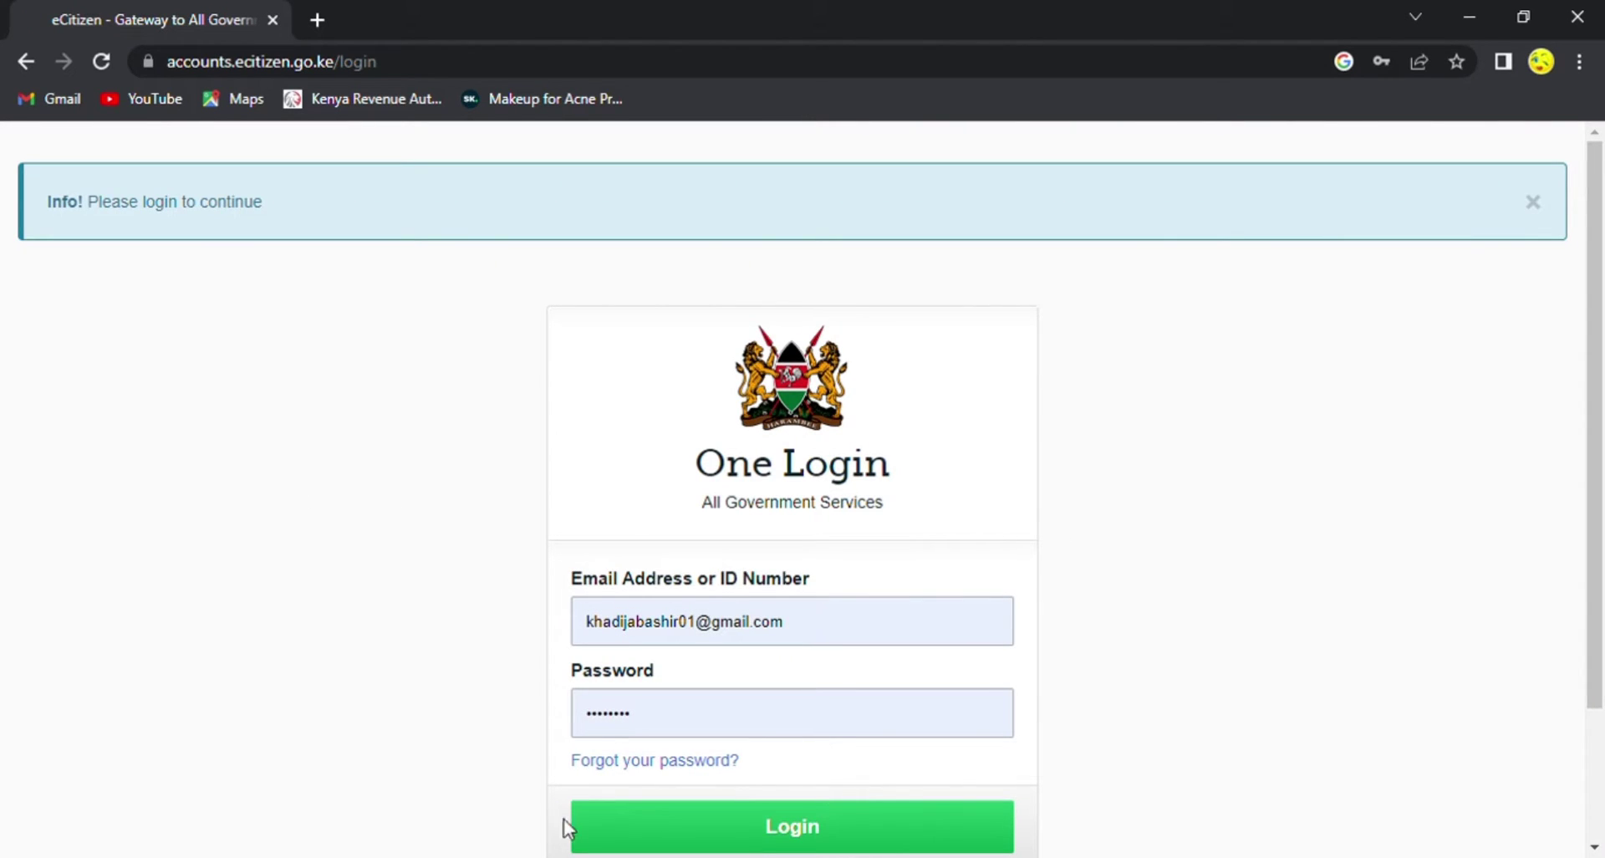
Step: Log in to eCitizen and open the draft passport application from Application History
{"action": "left_click", "coordinate": [675, 846]}
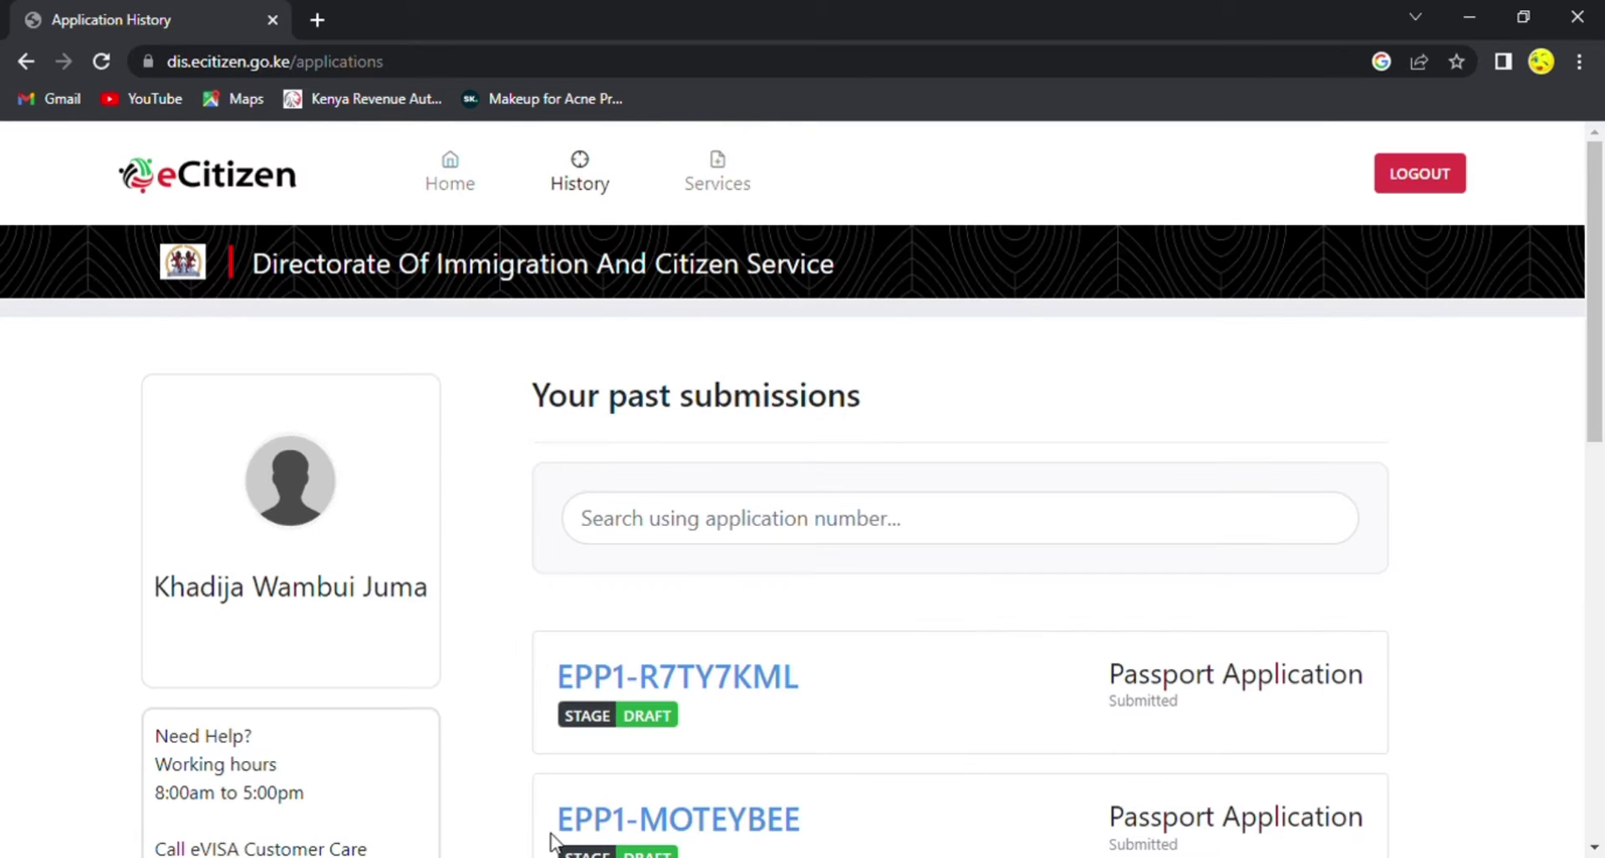
{"action": "left_click", "coordinate": [657, 687]}
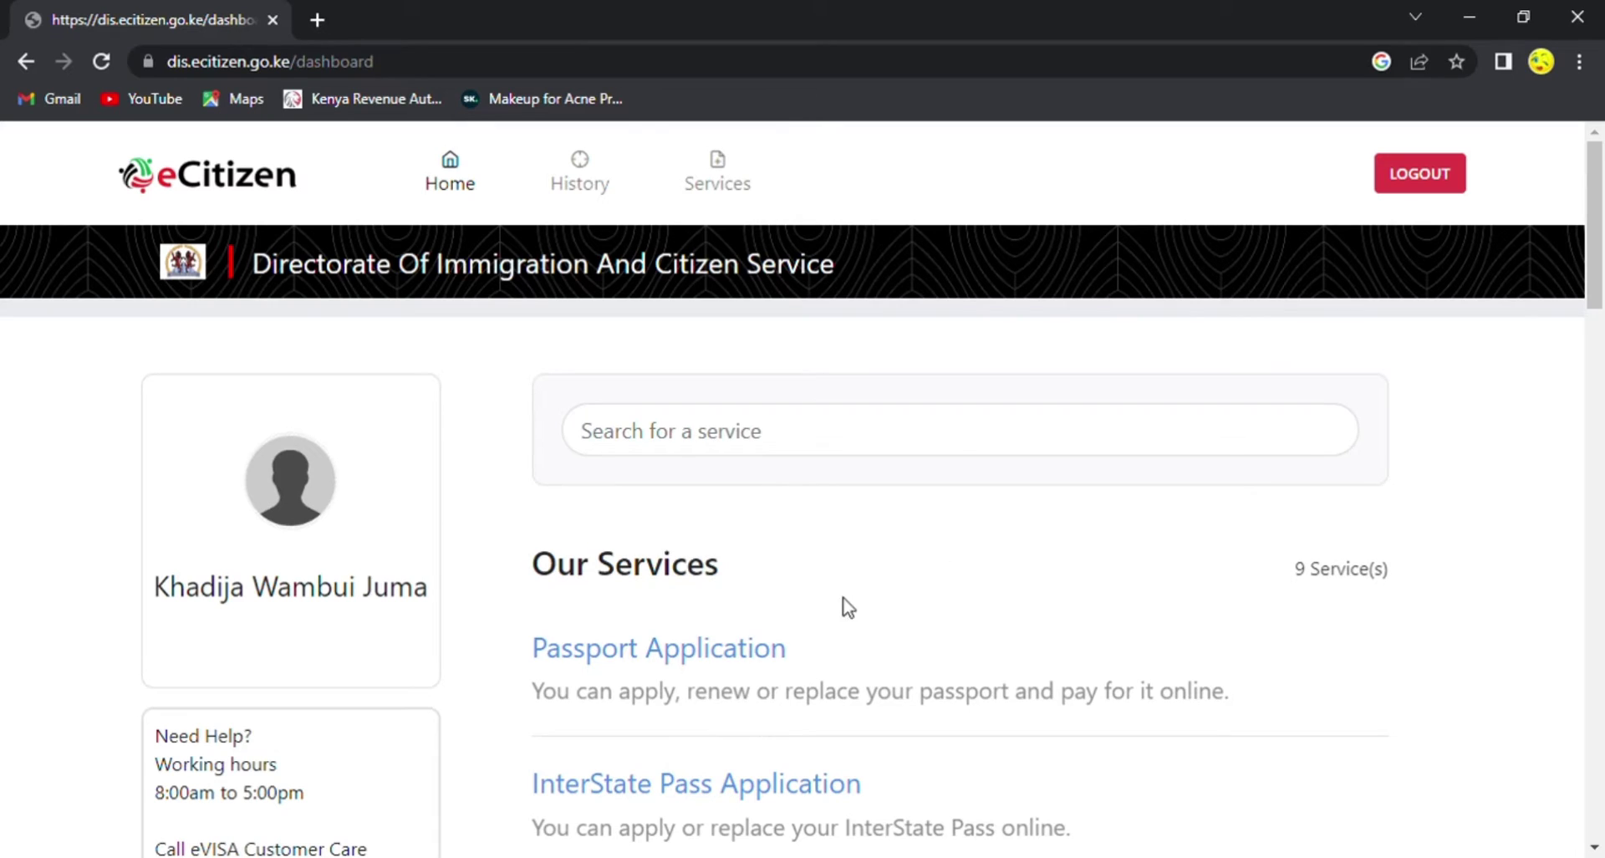
Step: Open Passport Application and edit the draft, keeping Passport Owner as Your Application
{"action": "left_click", "coordinate": [749, 659]}
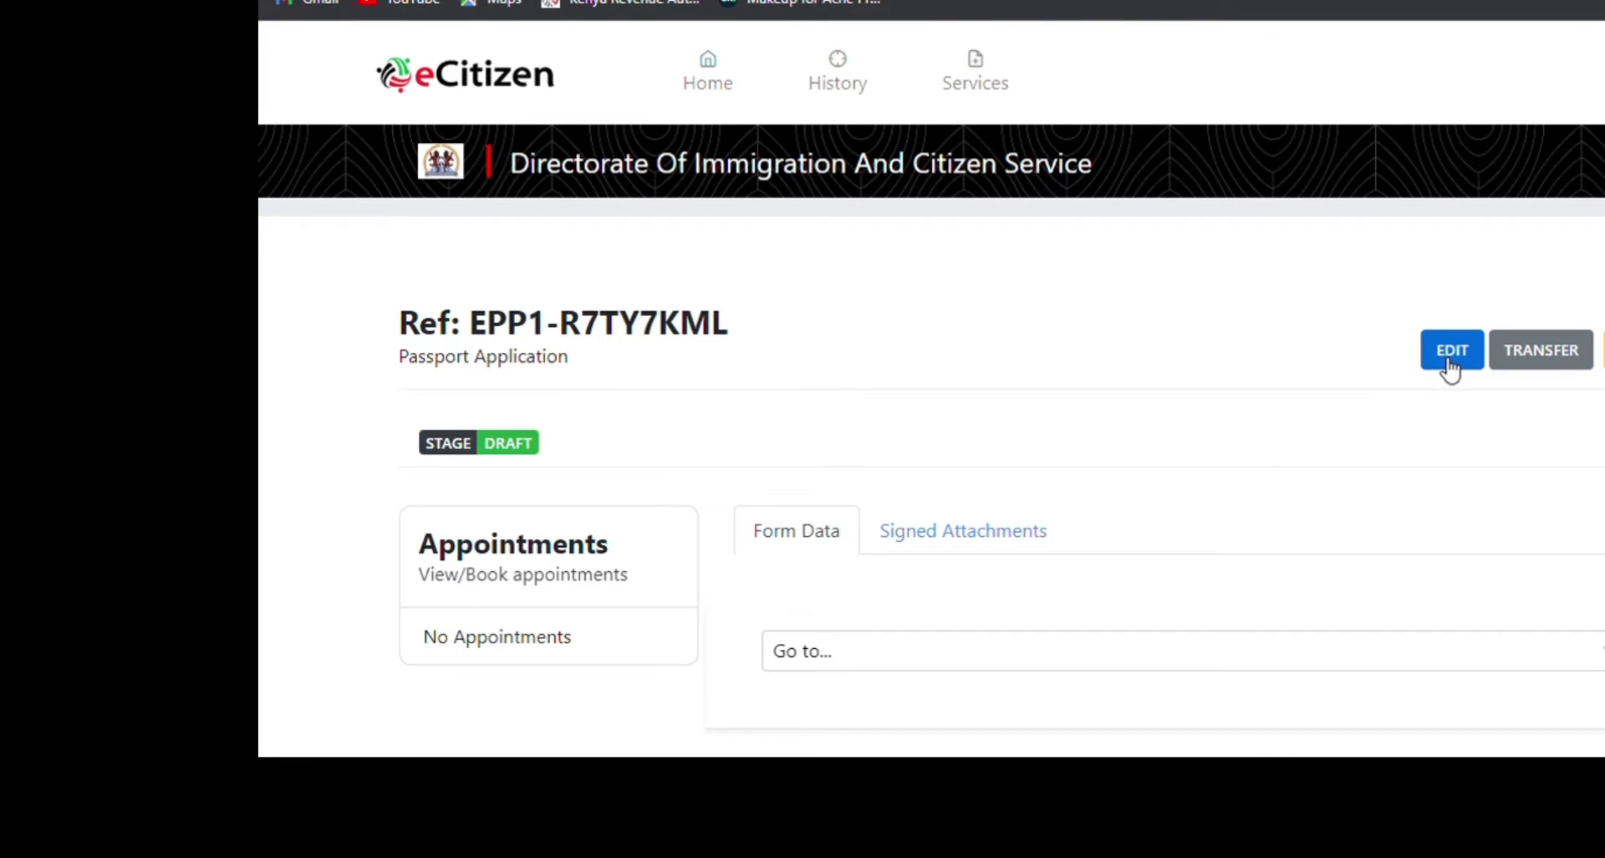
{"action": "left_click", "coordinate": [1451, 366]}
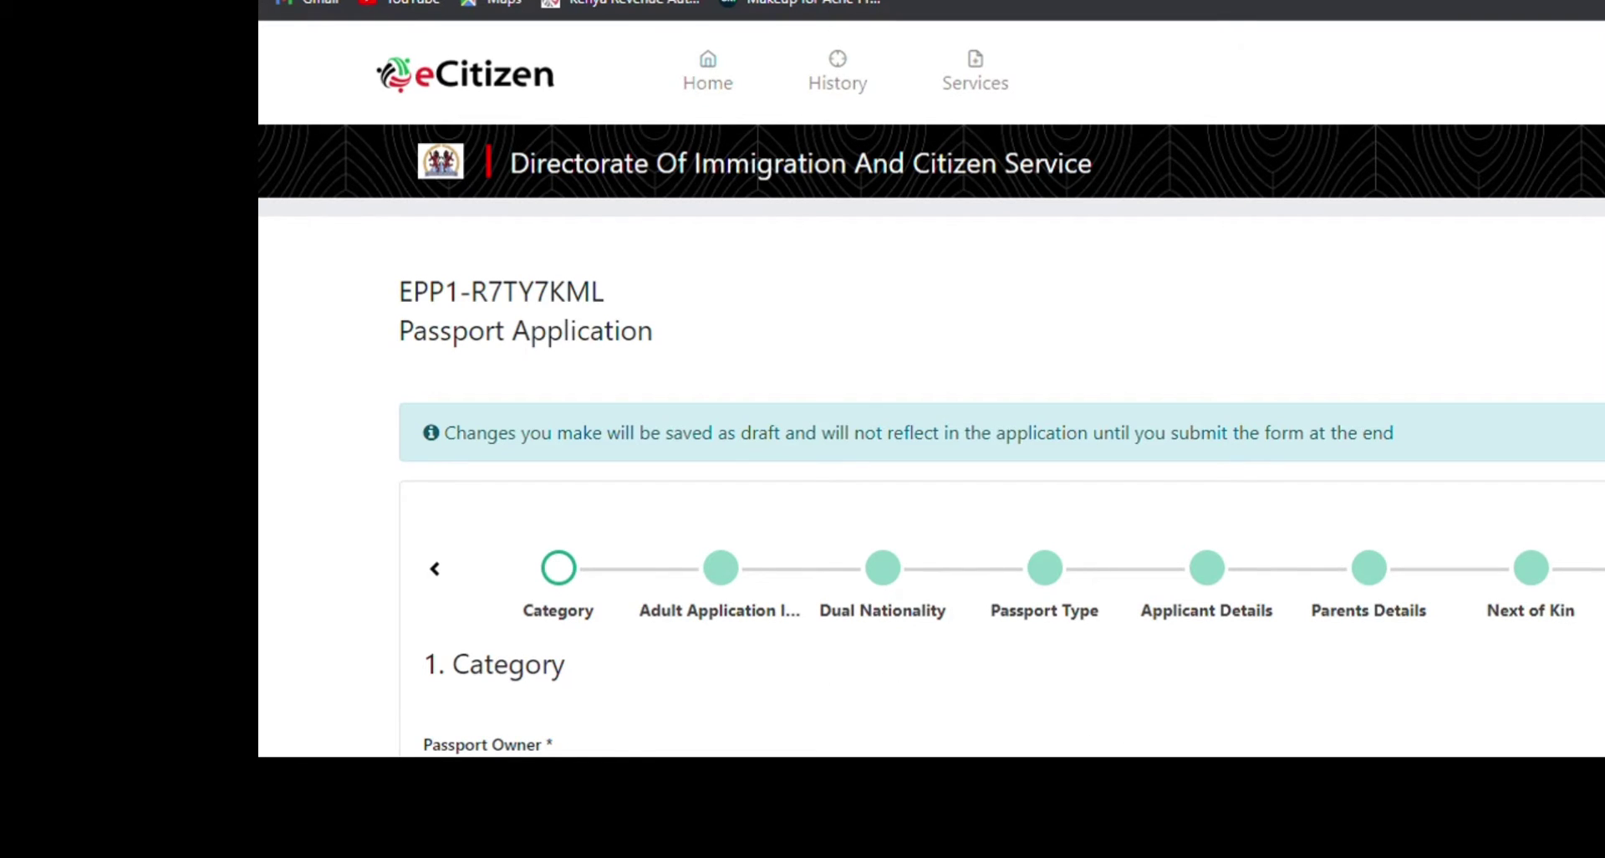
{"action": "scroll", "coordinate": [931, 389], "scroll_direction": "down", "scroll_amount": 4}
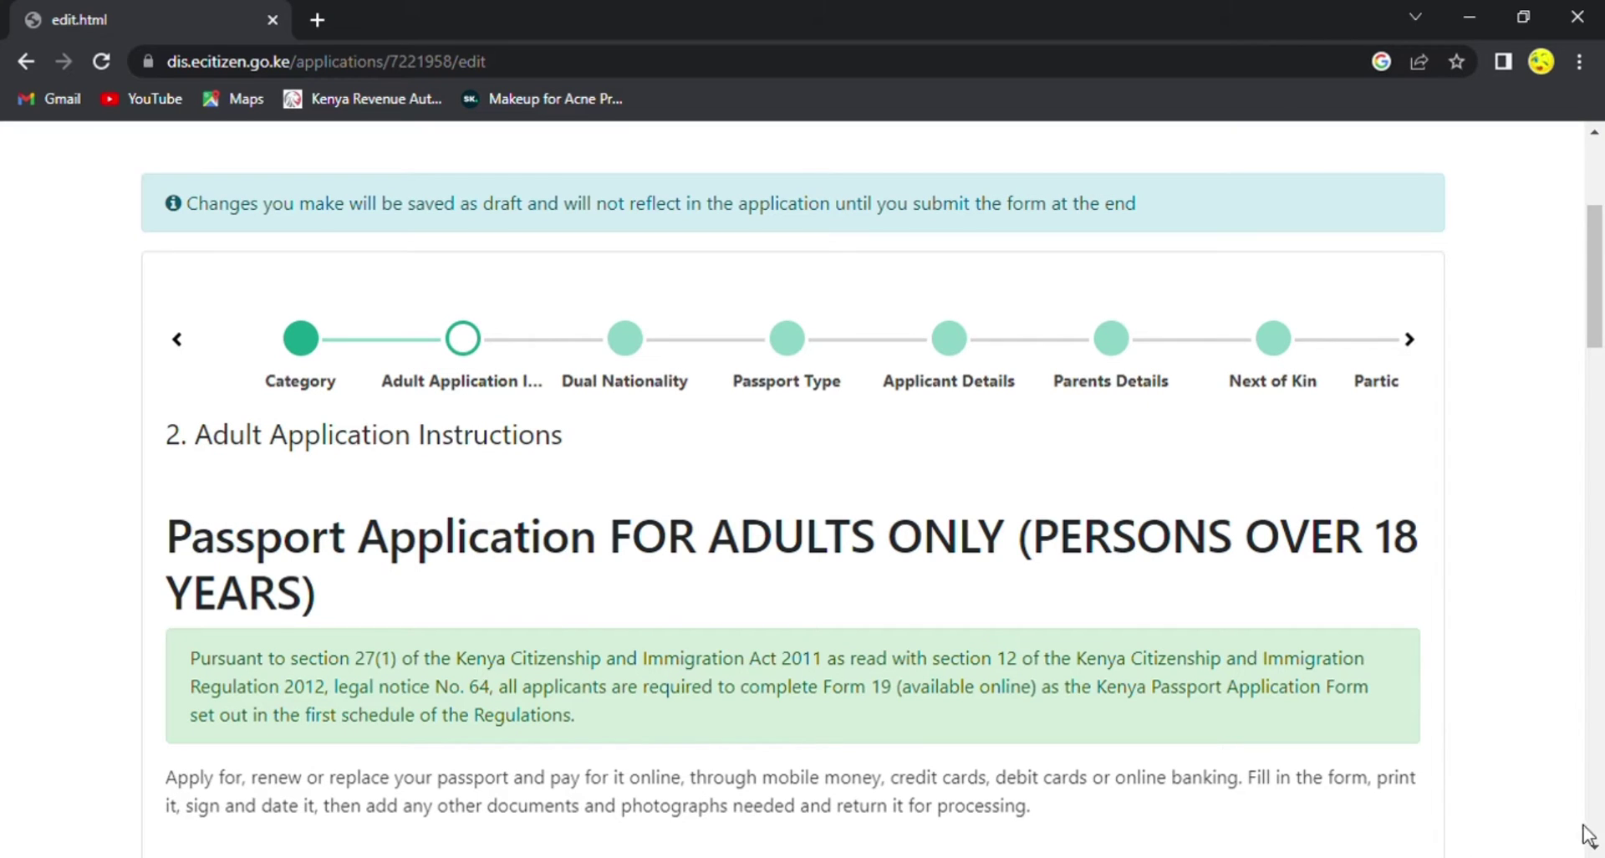
Step: Scroll the Adult Application Instructions down to the Passport Fees table and NEXT button
{"action": "left_click", "coordinate": [1595, 848]}
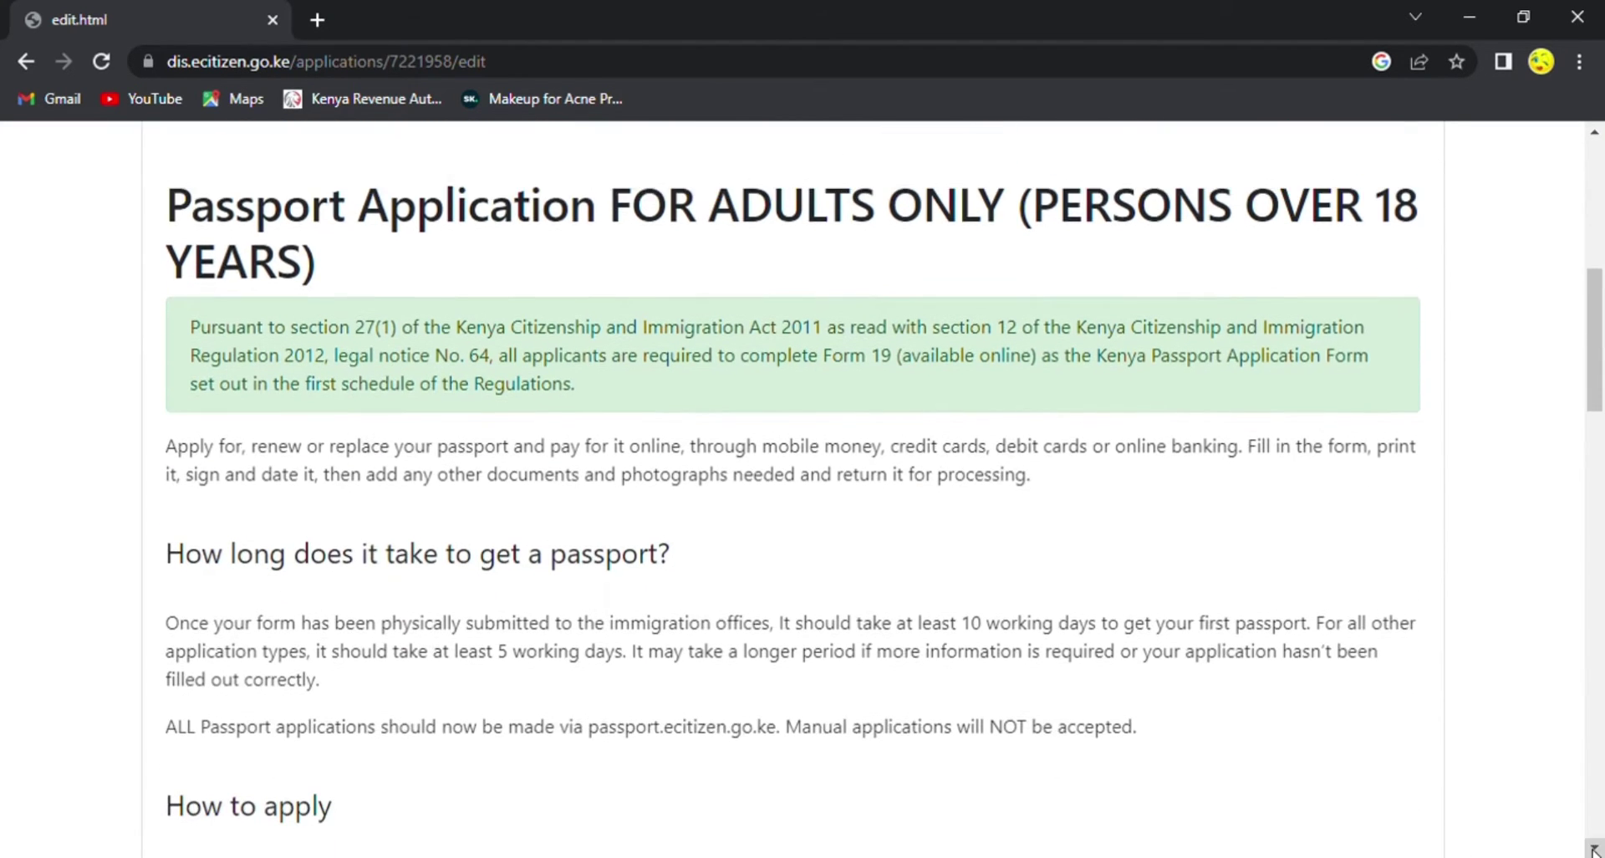
{"action": "left_click_drag", "start_coordinate": [1594, 849], "coordinate": [1592, 850]}
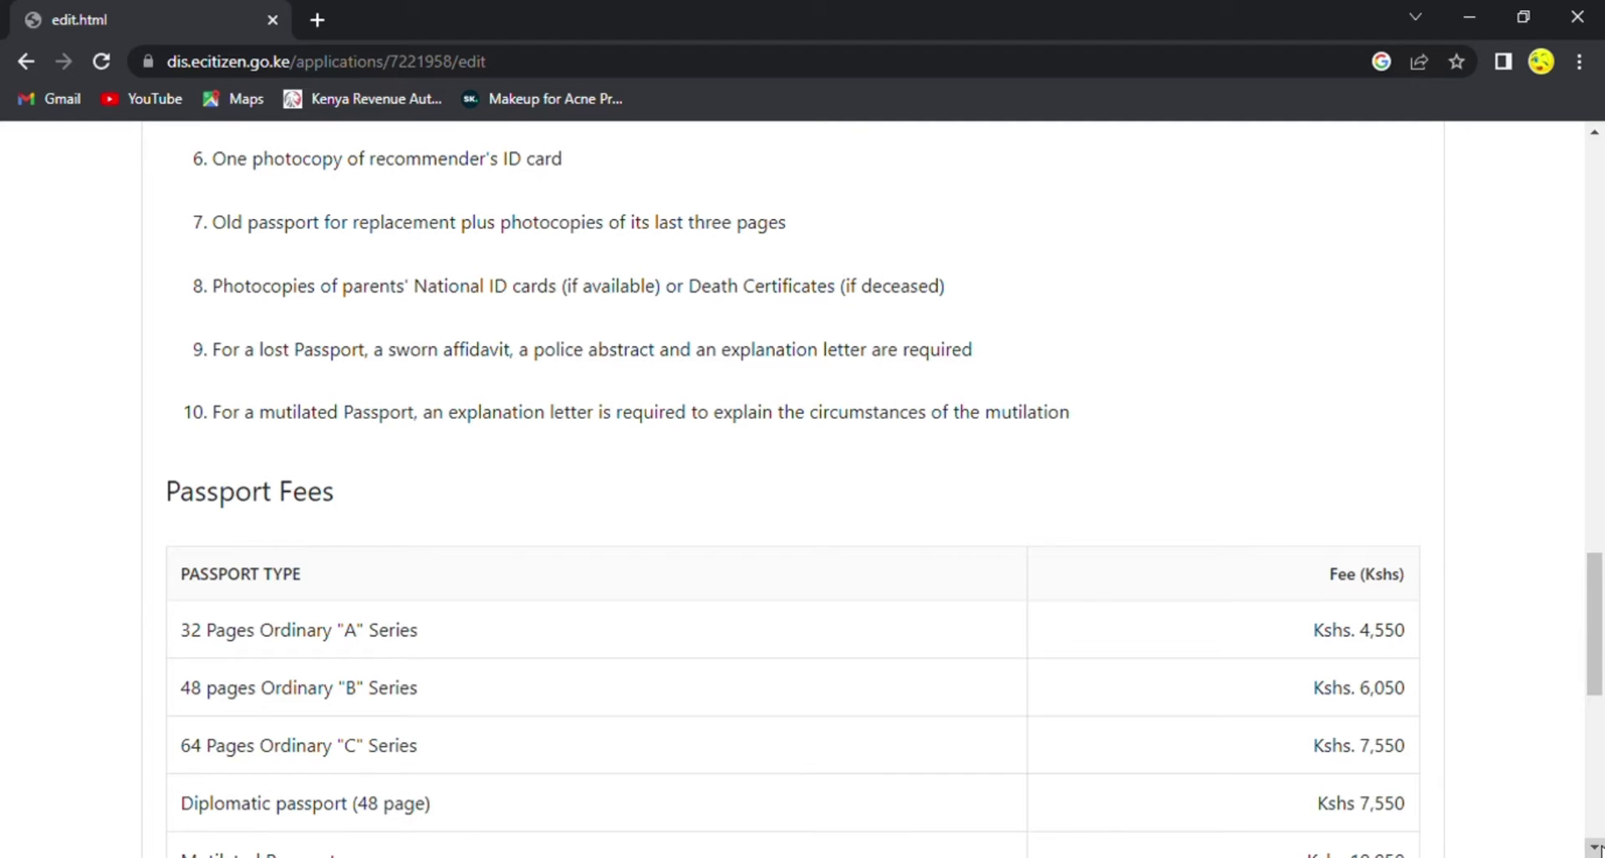
{"action": "left_click_drag", "start_coordinate": [1592, 850], "coordinate": [1591, 850]}
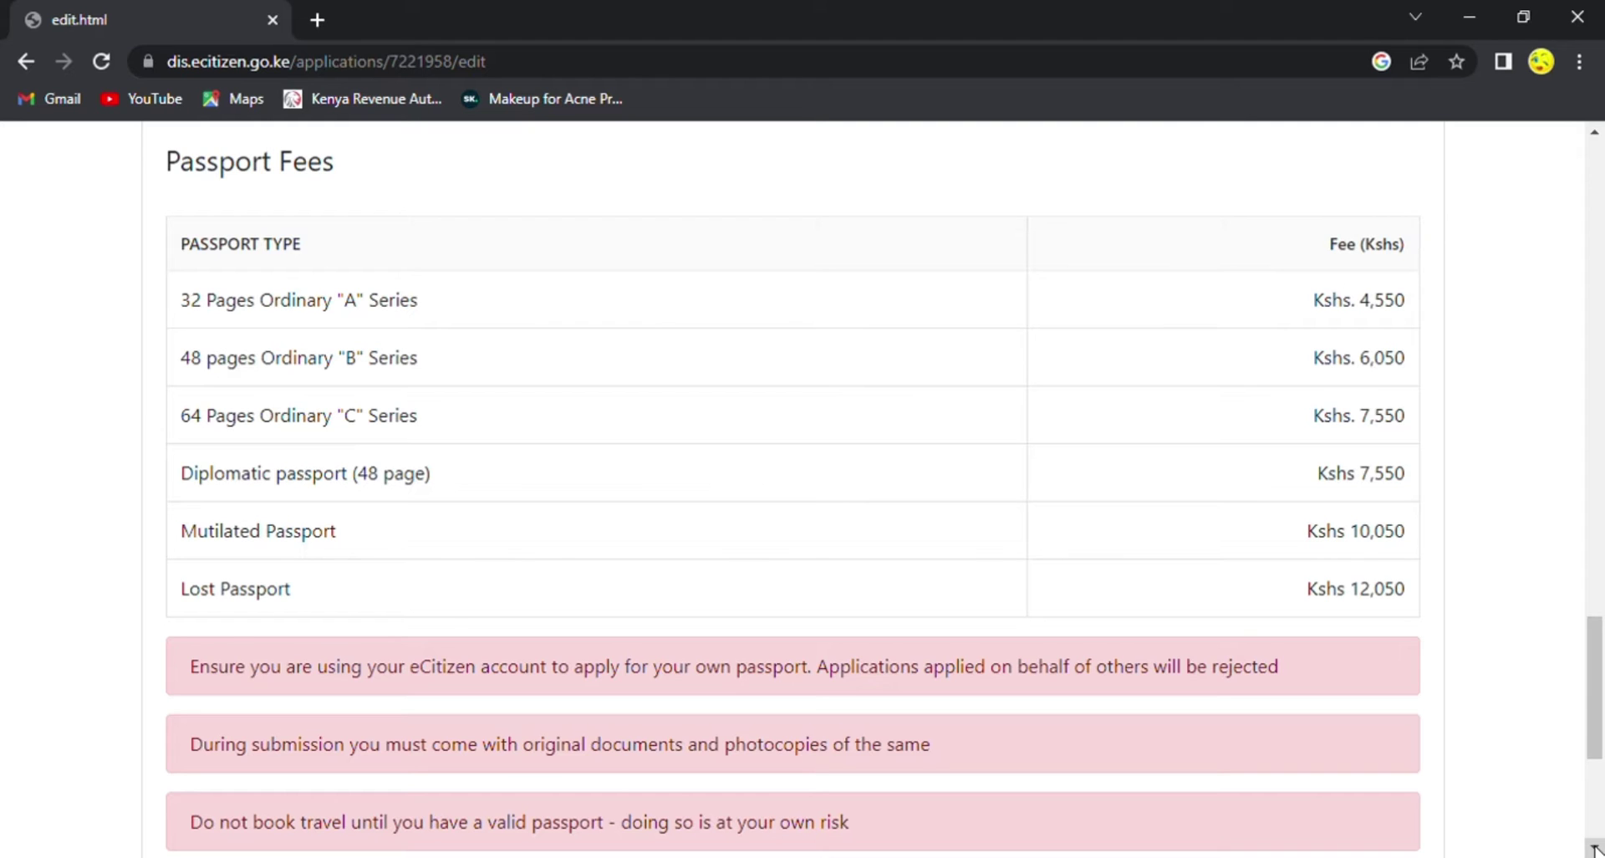
{"action": "left_click_drag", "start_coordinate": [1592, 851], "coordinate": [1591, 851]}
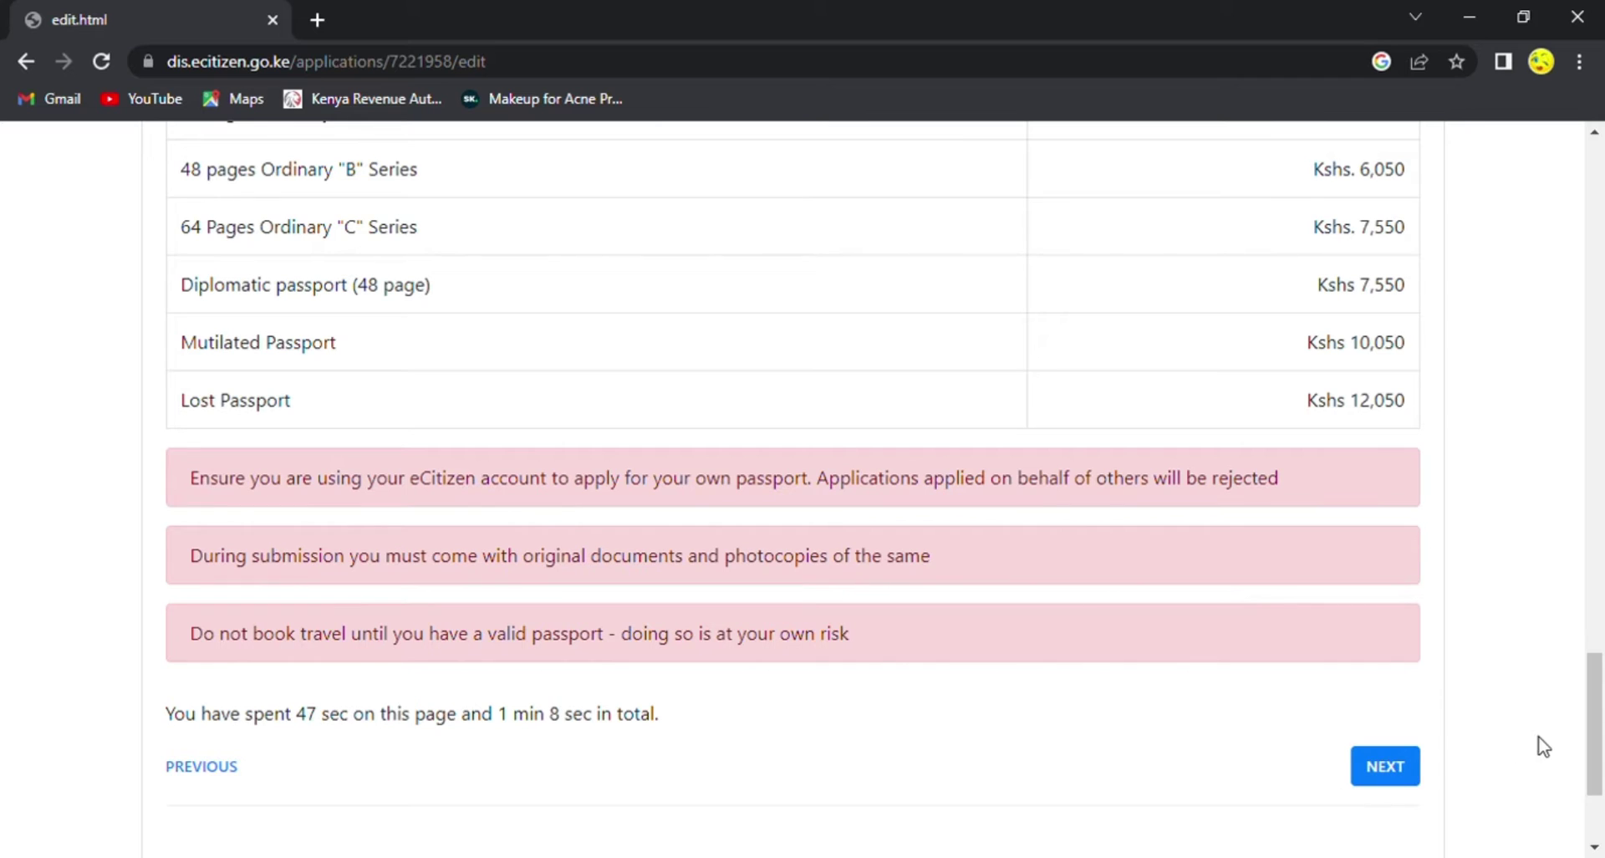
Step: Advance to Passport Type and keep '02. Replacement of Previous Passport' as the Ordinary application type
{"action": "left_click", "coordinate": [1387, 766]}
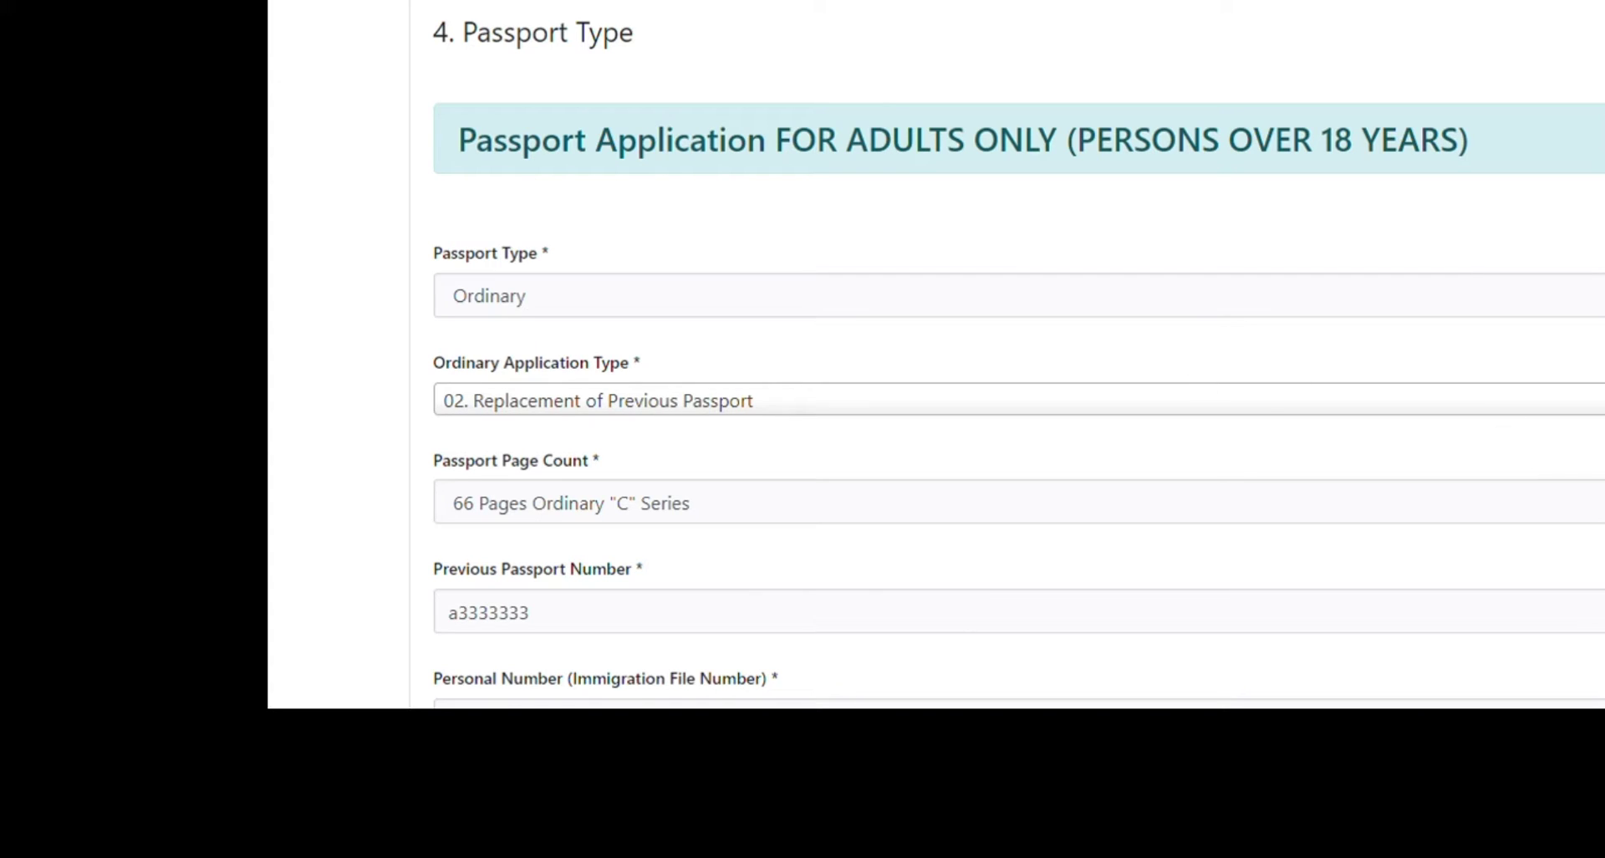
{"action": "left_click", "coordinate": [1588, 399]}
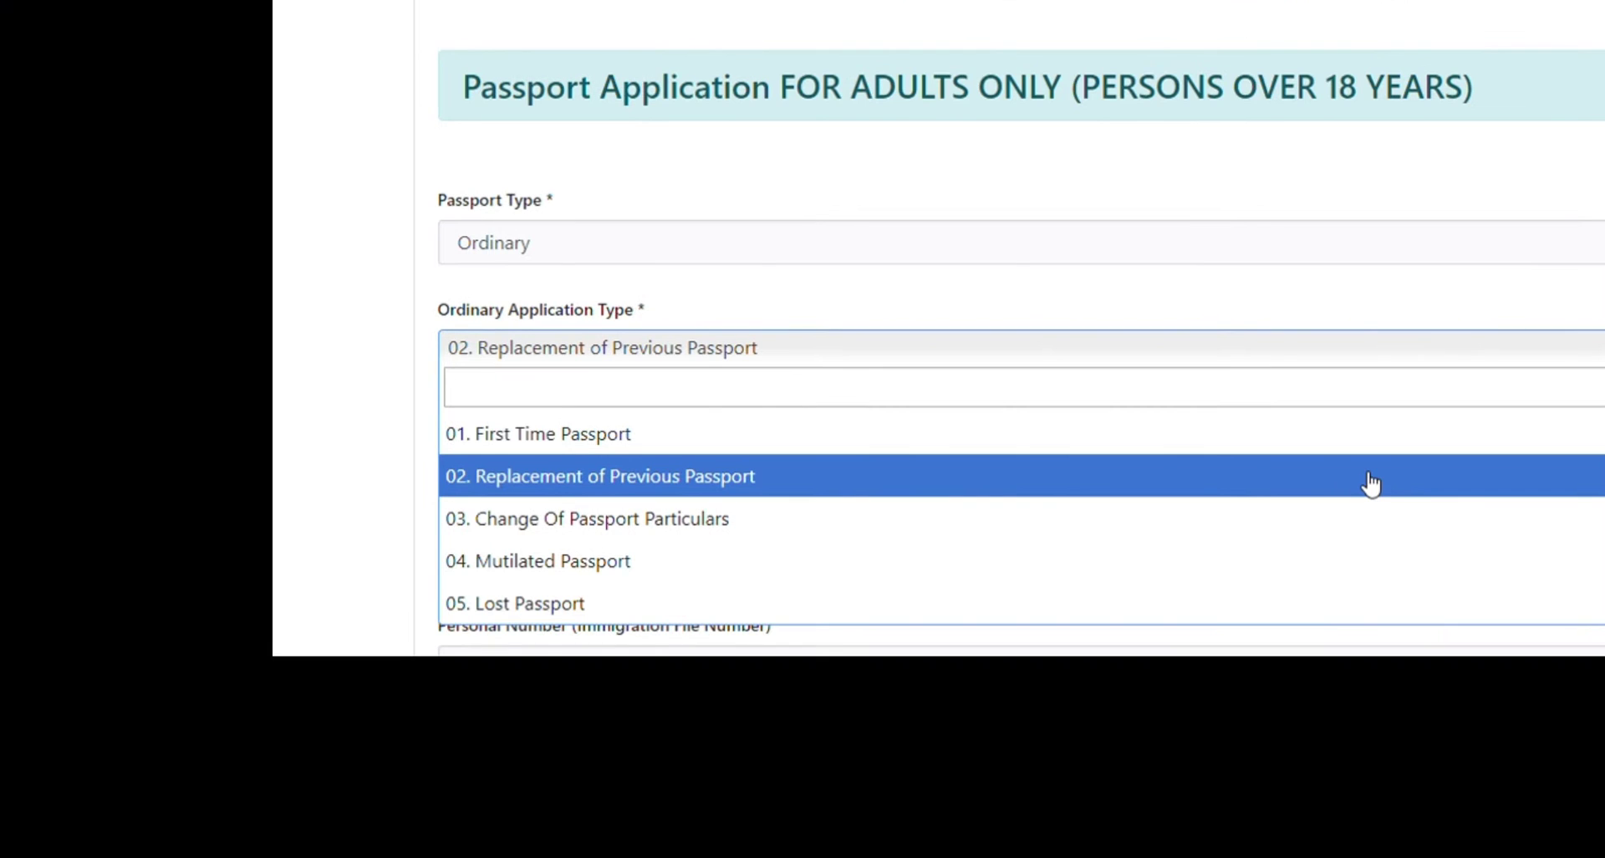
{"action": "left_click", "coordinate": [1371, 483]}
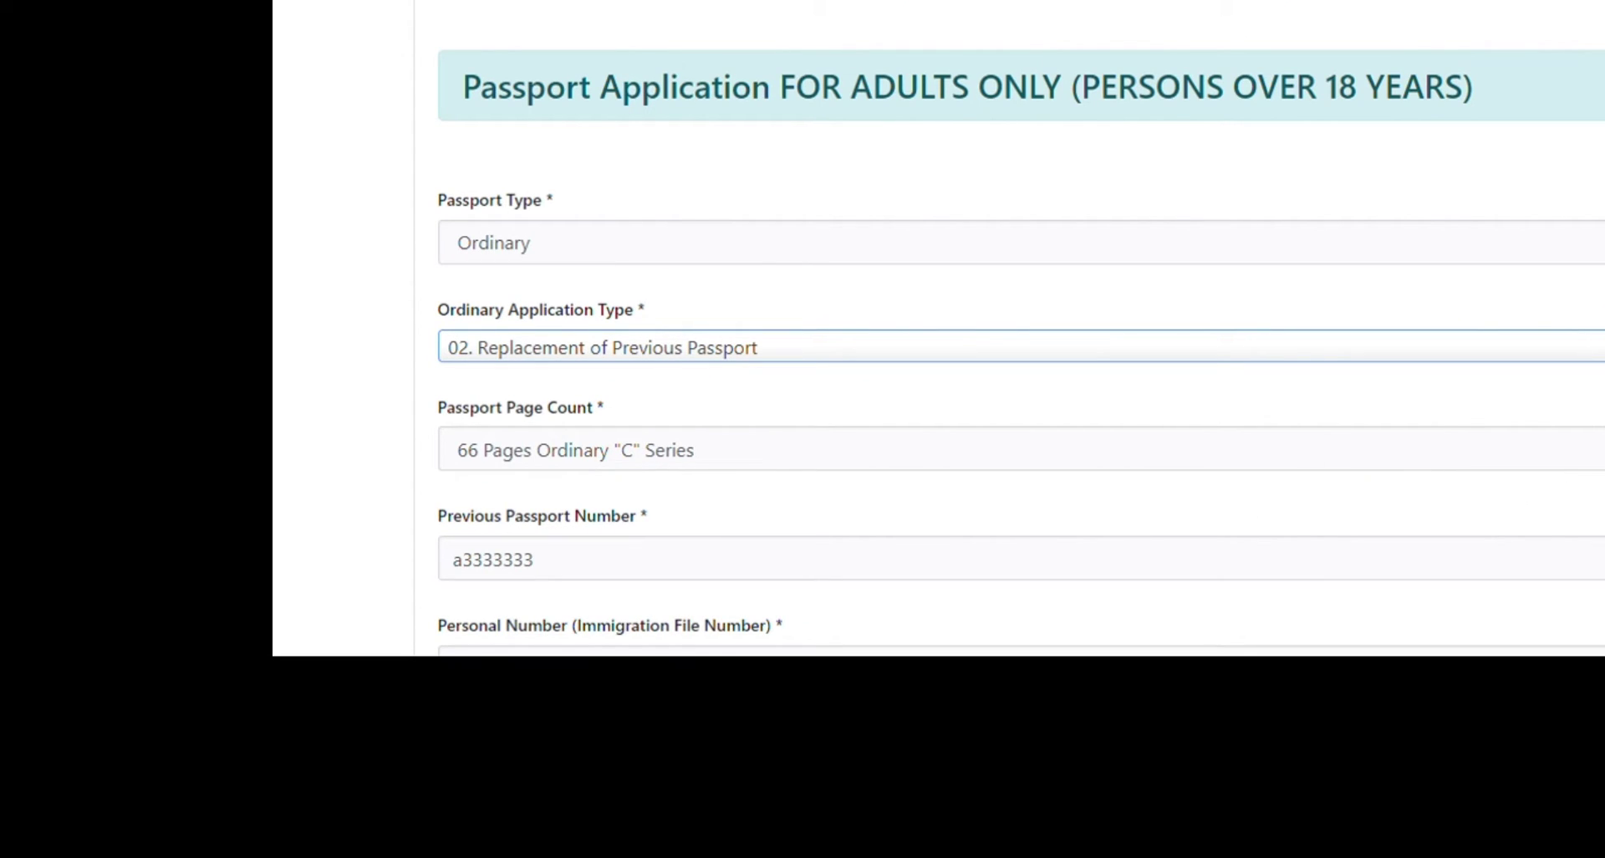
{"action": "key", "text": "Tab"}
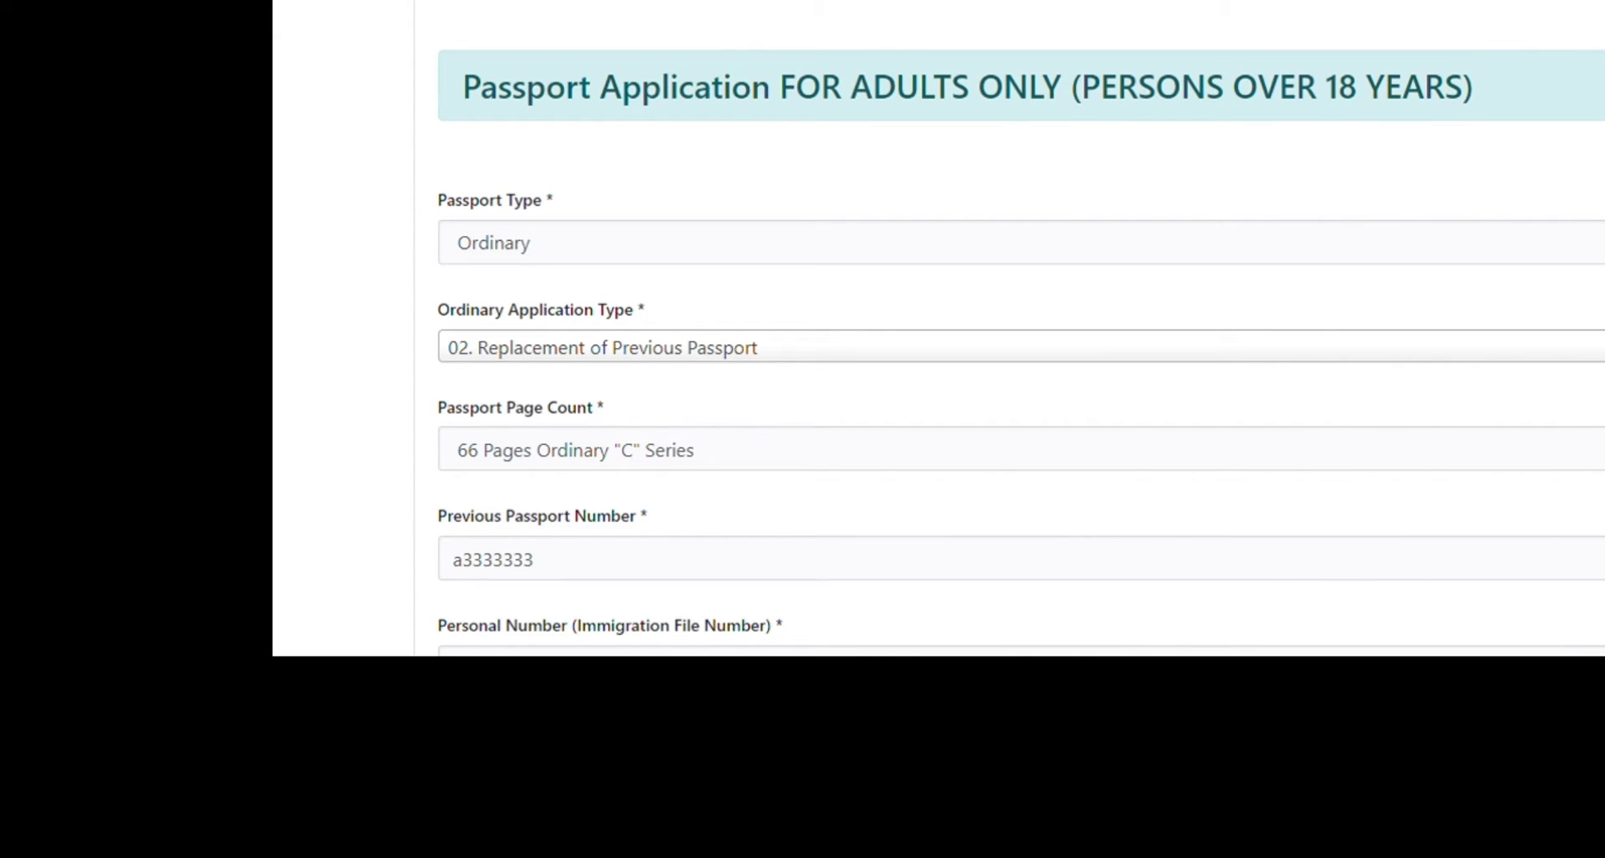
{"action": "scroll", "coordinate": [795, 585], "scroll_direction": "down", "scroll_amount": 3}
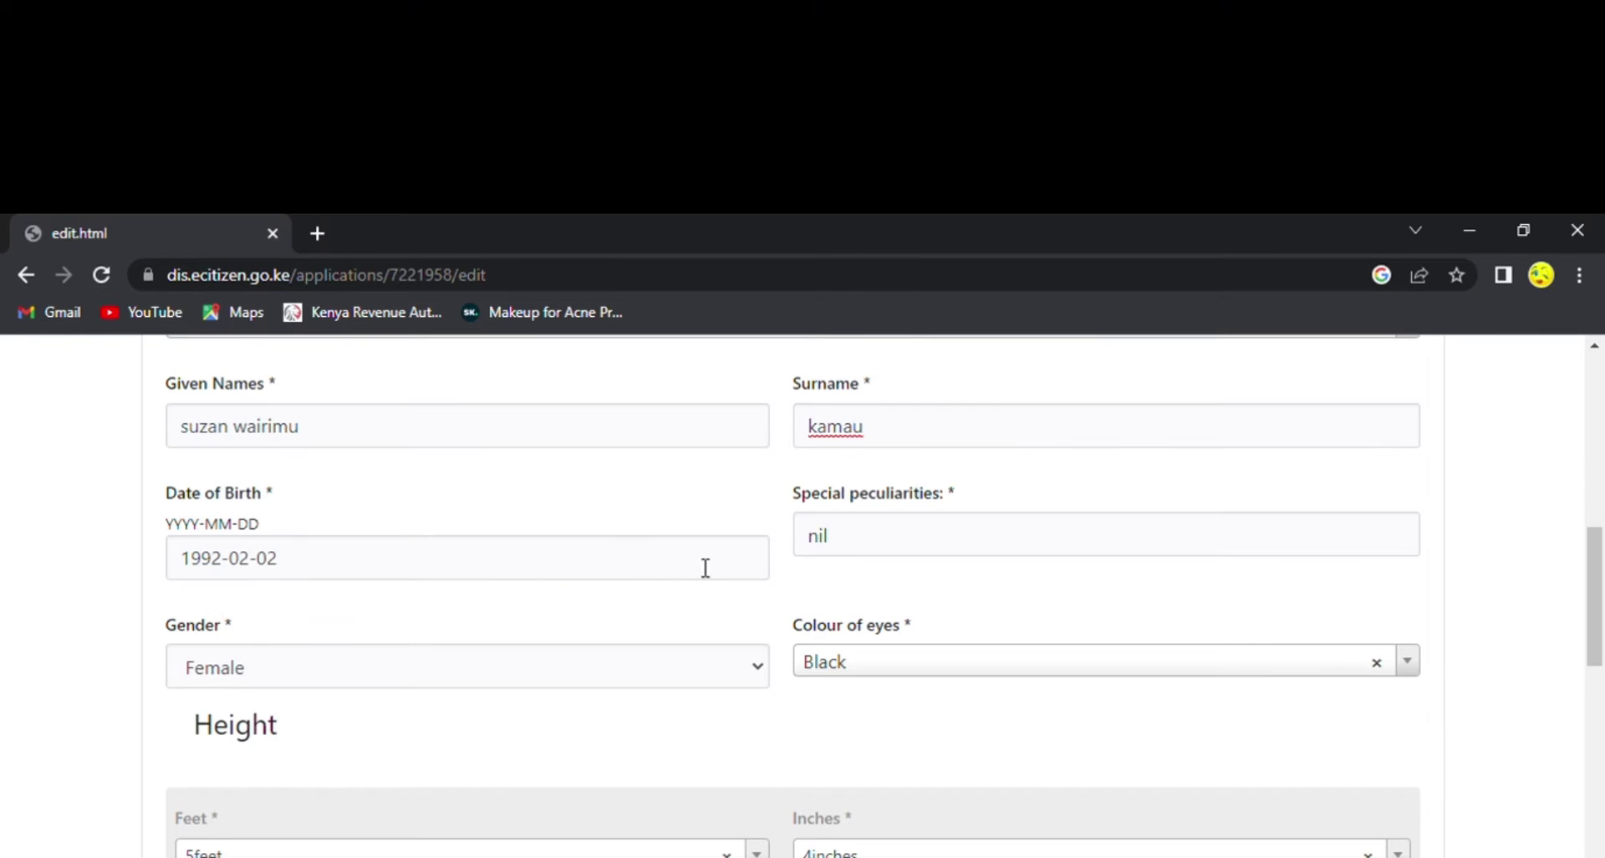
{"action": "left_click", "coordinate": [222, 573]}
{"action": "key", "text": "BackSpace"}
{"action": "key", "text": "BackSpace"}
{"action": "type", "text": "81"}
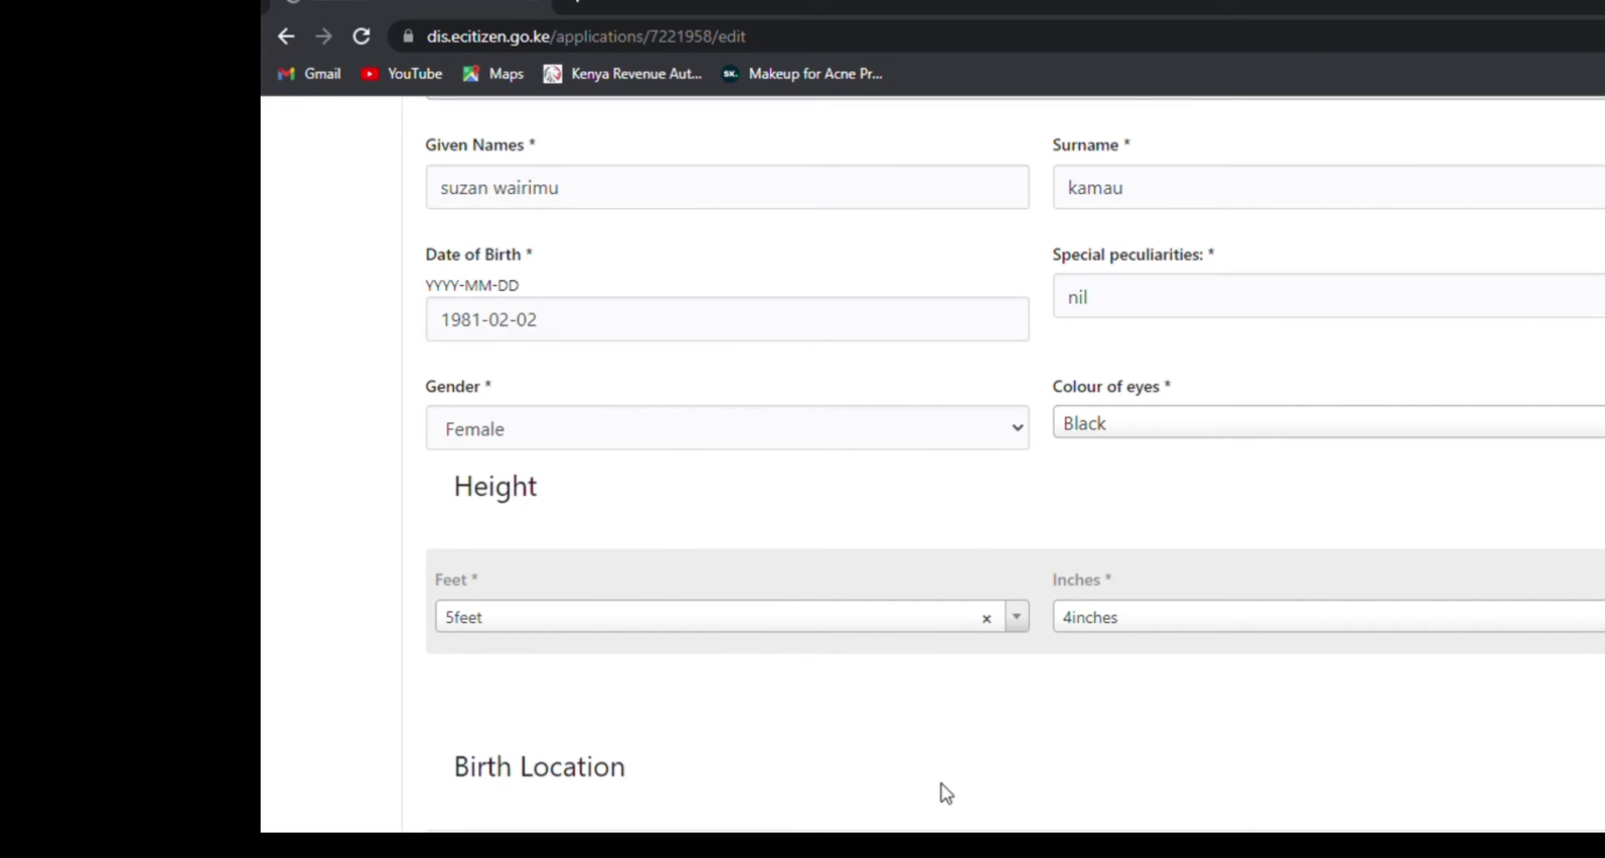
{"action": "scroll", "coordinate": [945, 792], "scroll_direction": "down", "scroll_amount": 5}
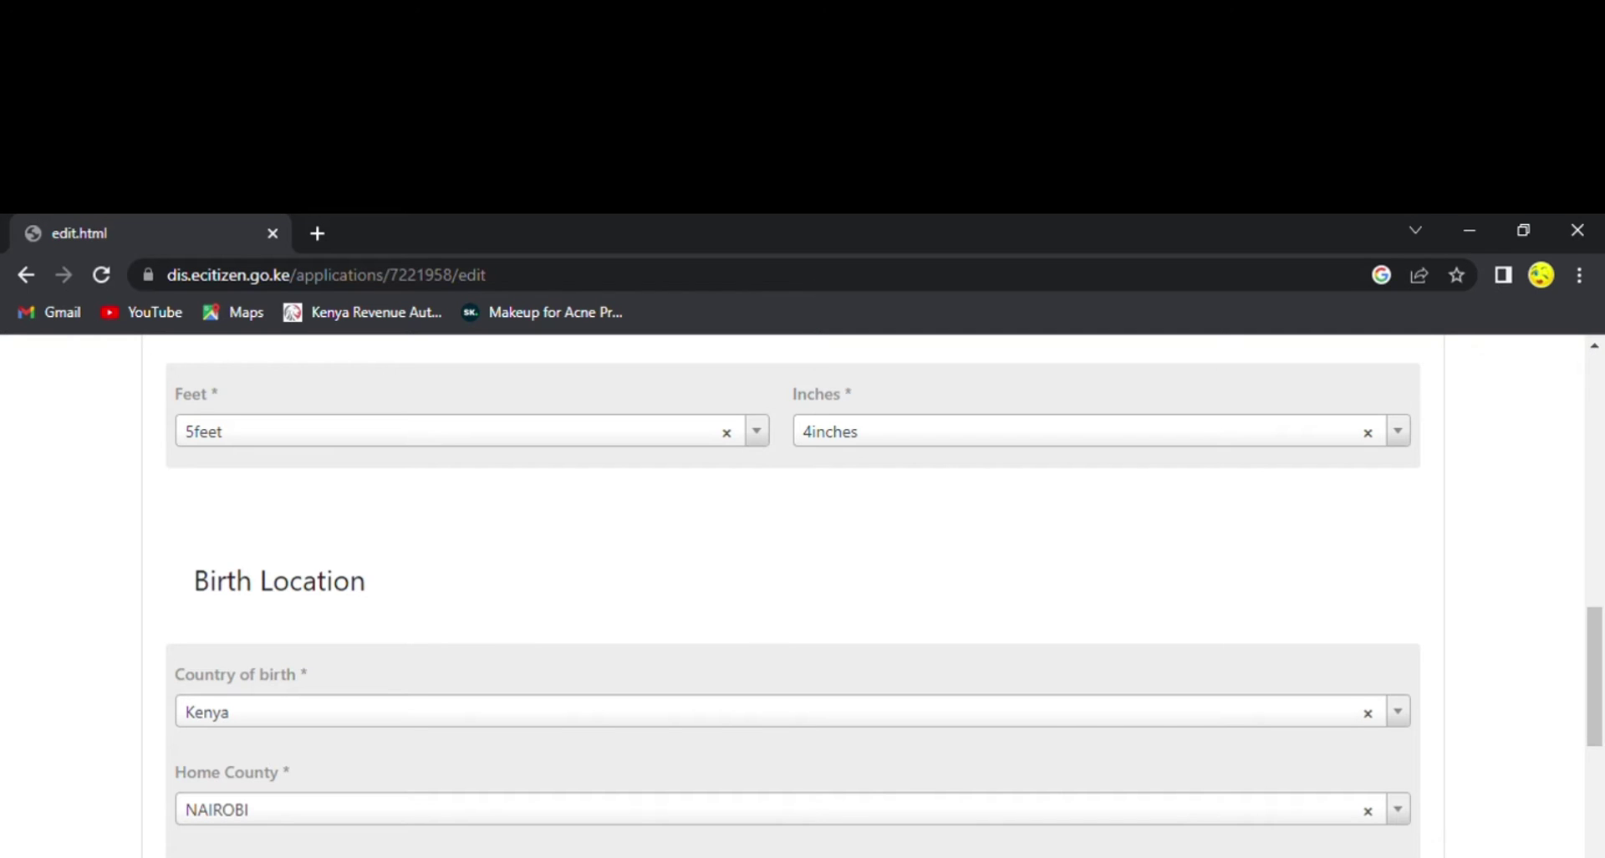
{"action": "scroll", "coordinate": [794, 585], "scroll_direction": "down", "scroll_amount": 7}
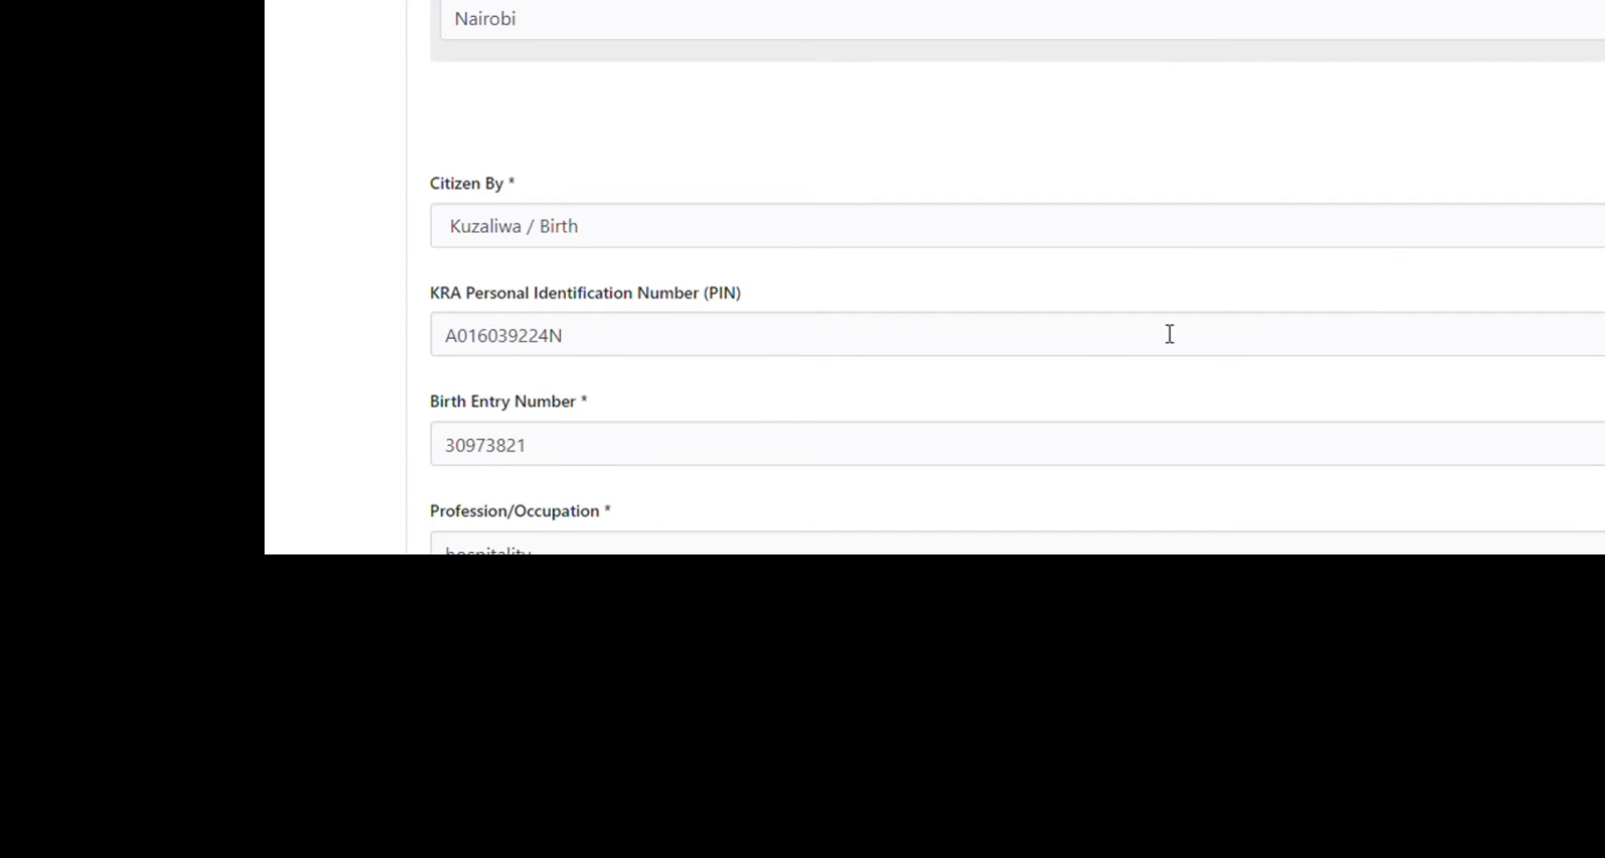
Step: Fix the KRA PIN's last character and replace the Birth Entry Number with the new number
{"action": "left_click", "coordinate": [579, 359]}
{"action": "type", "text": "Q"}
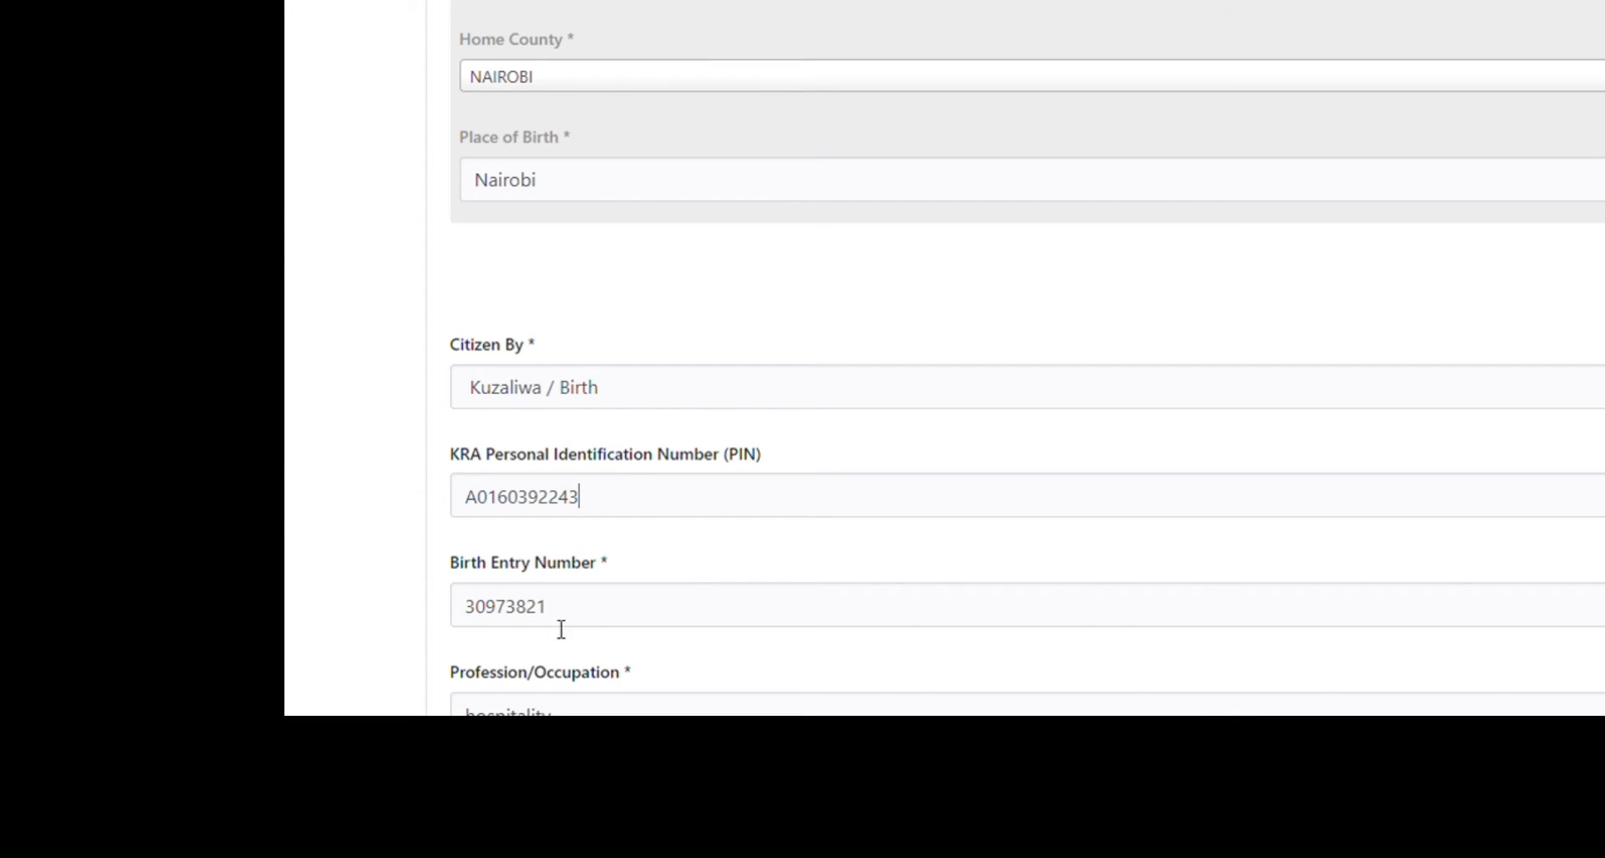
{"action": "double_click", "coordinate": [583, 626]}
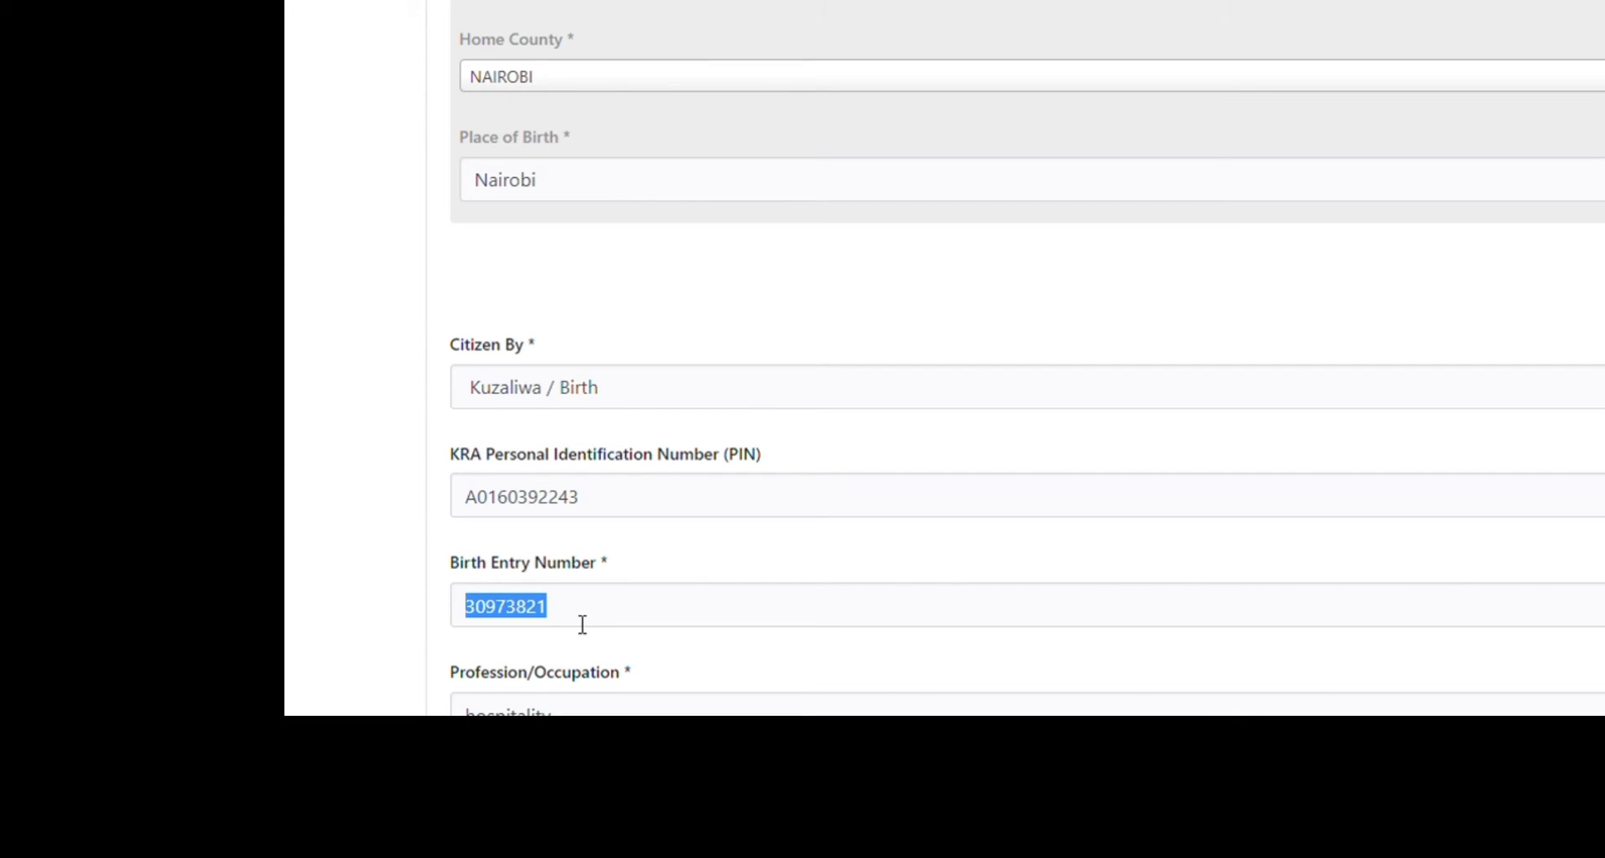
{"action": "key", "text": "BackSpace"}
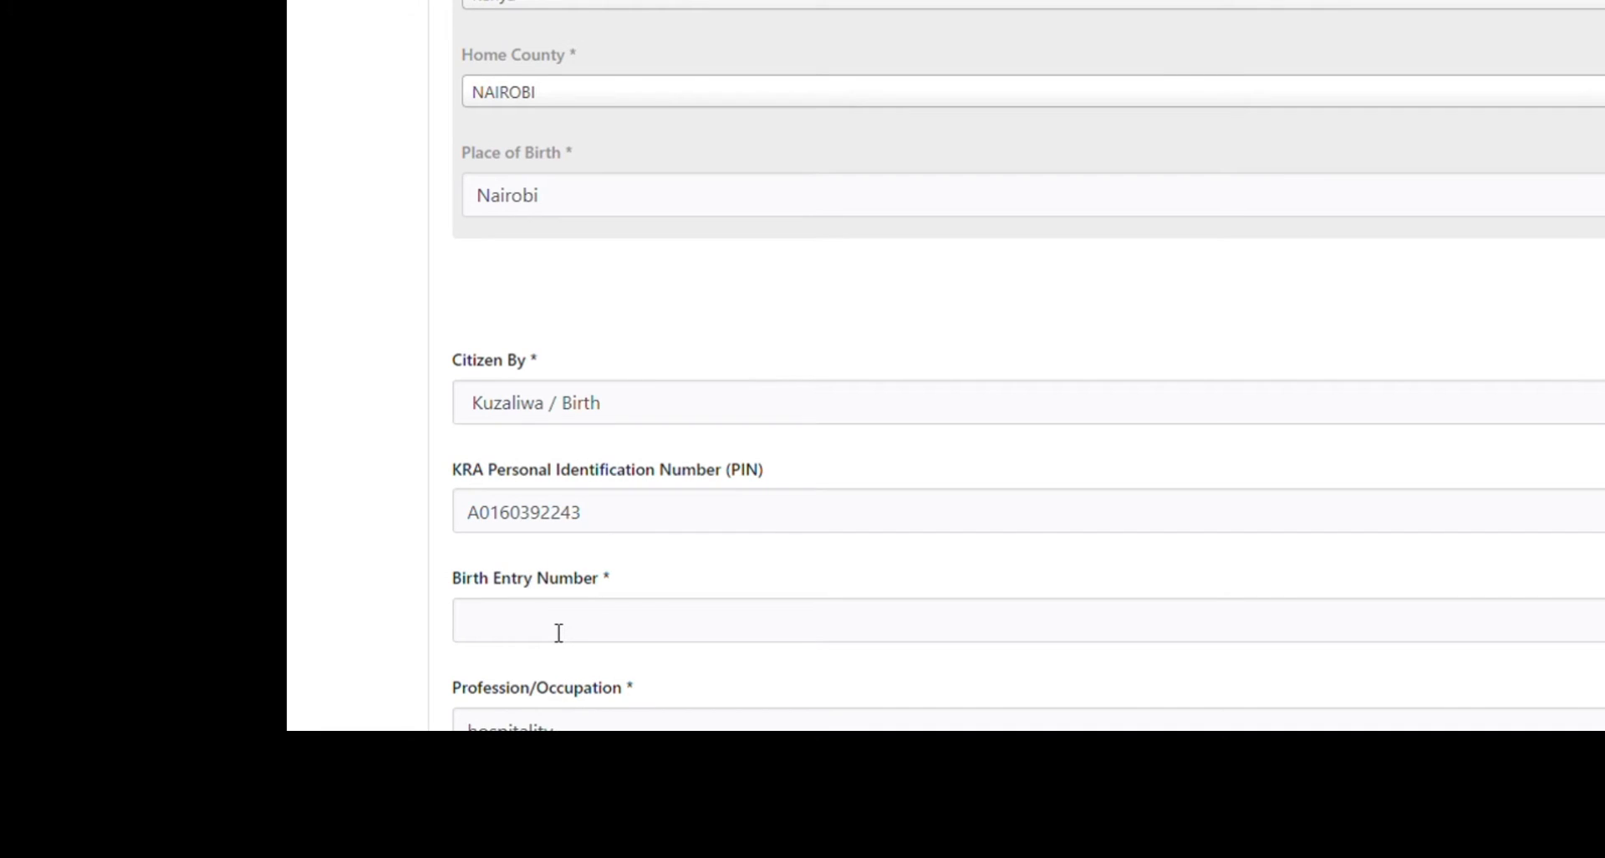
{"action": "type", "text": "22222222"}
{"action": "scroll", "coordinate": [1028, 367], "scroll_direction": "down", "scroll_amount": 3}
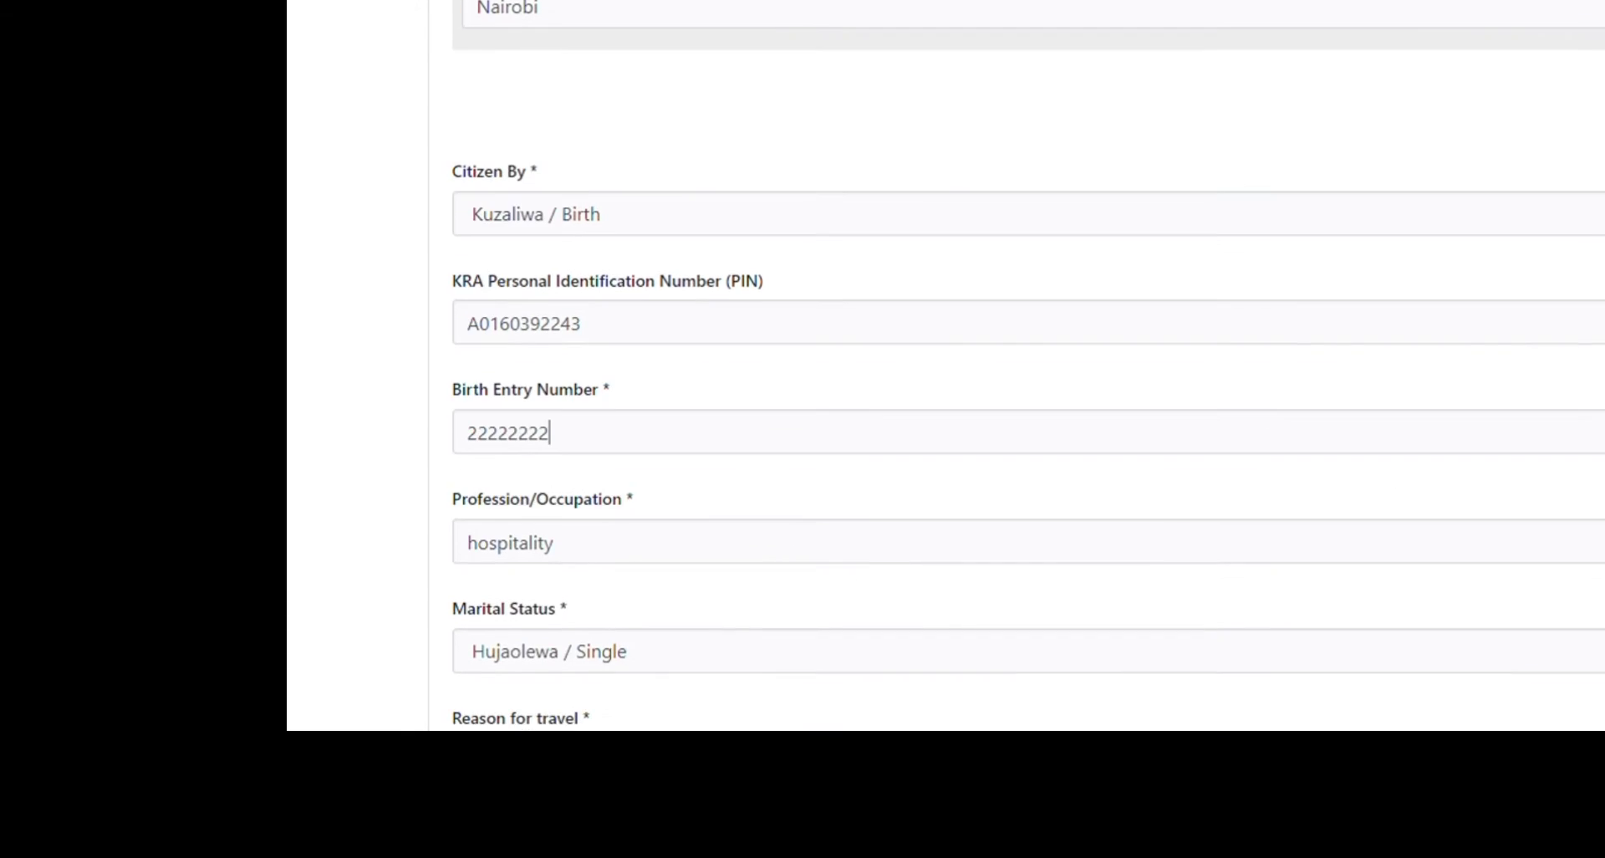
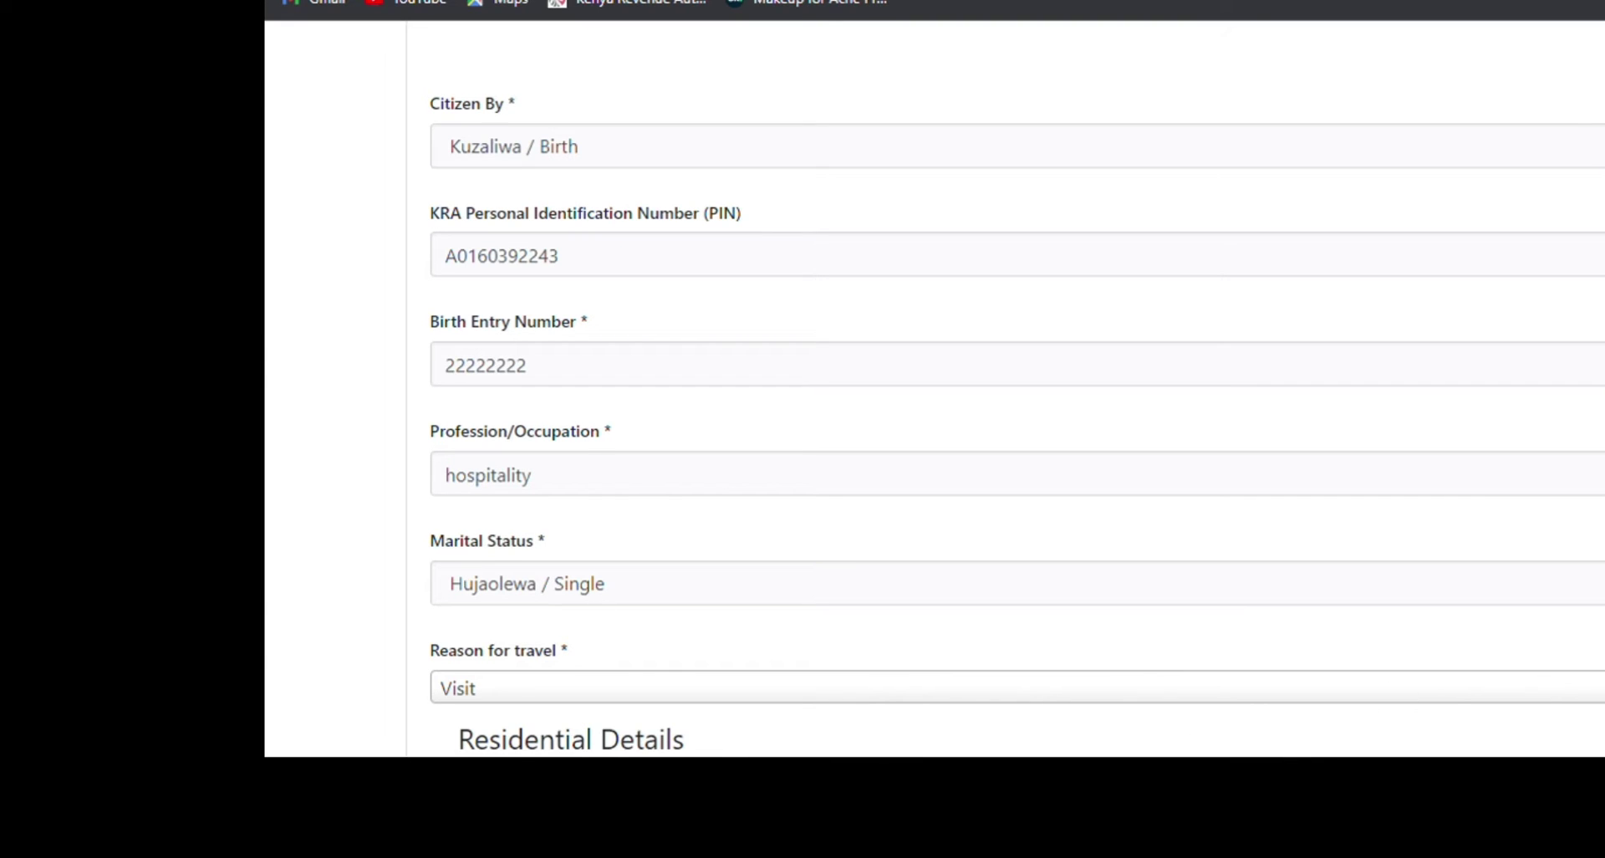
Step: Scroll through the filled-in Fathers Details section on the Parents Details step to review it
{"action": "scroll", "coordinate": [1156, 343], "scroll_direction": "down", "scroll_amount": 7}
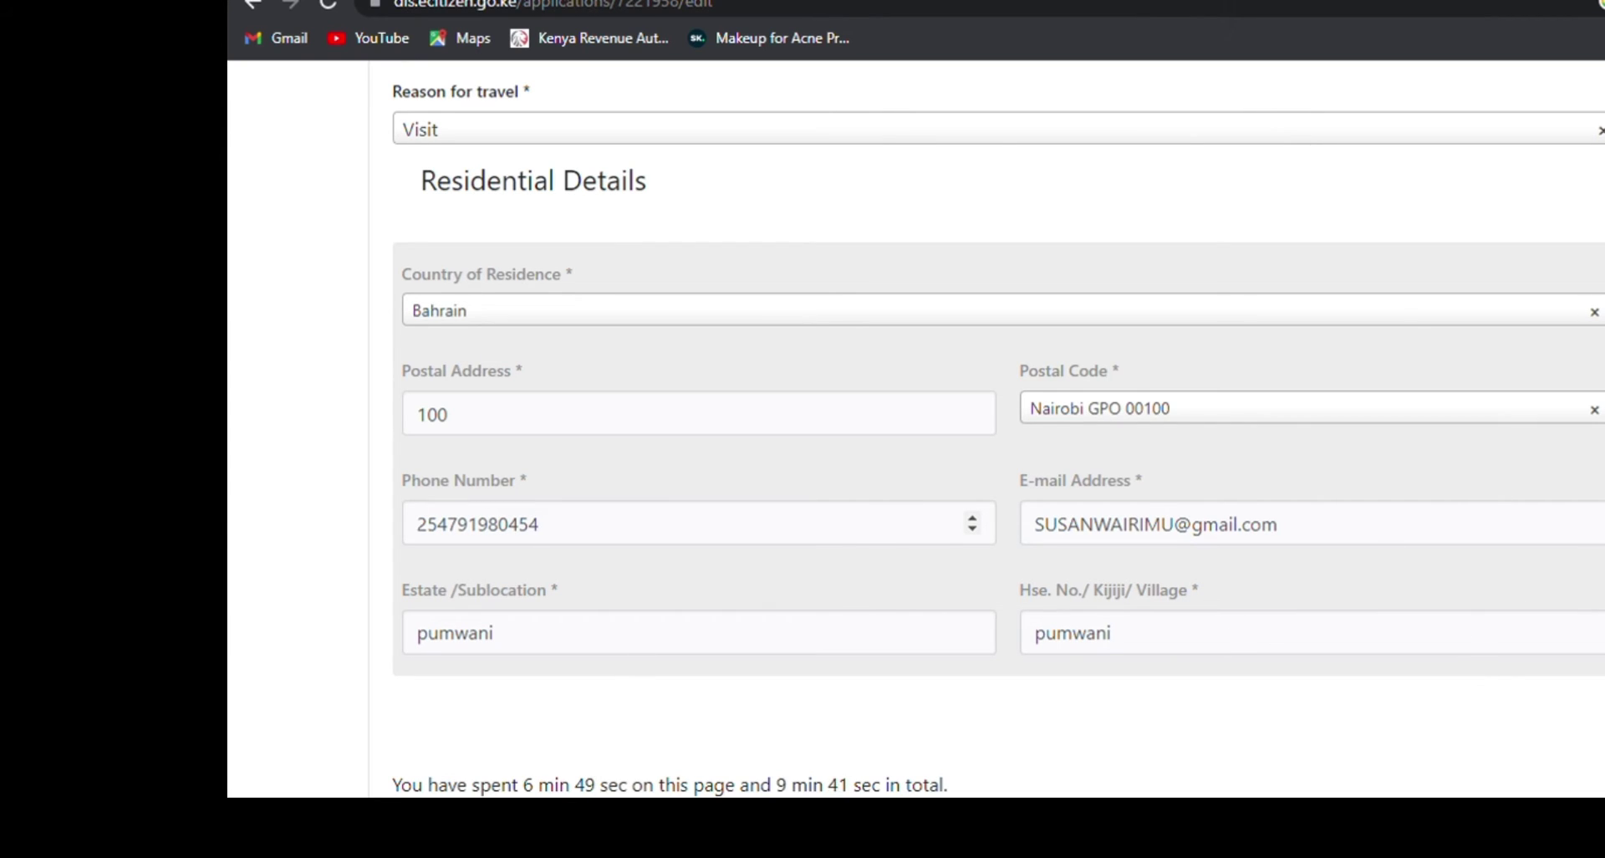
{"action": "scroll", "coordinate": [998, 429], "scroll_direction": "down", "scroll_amount": 1}
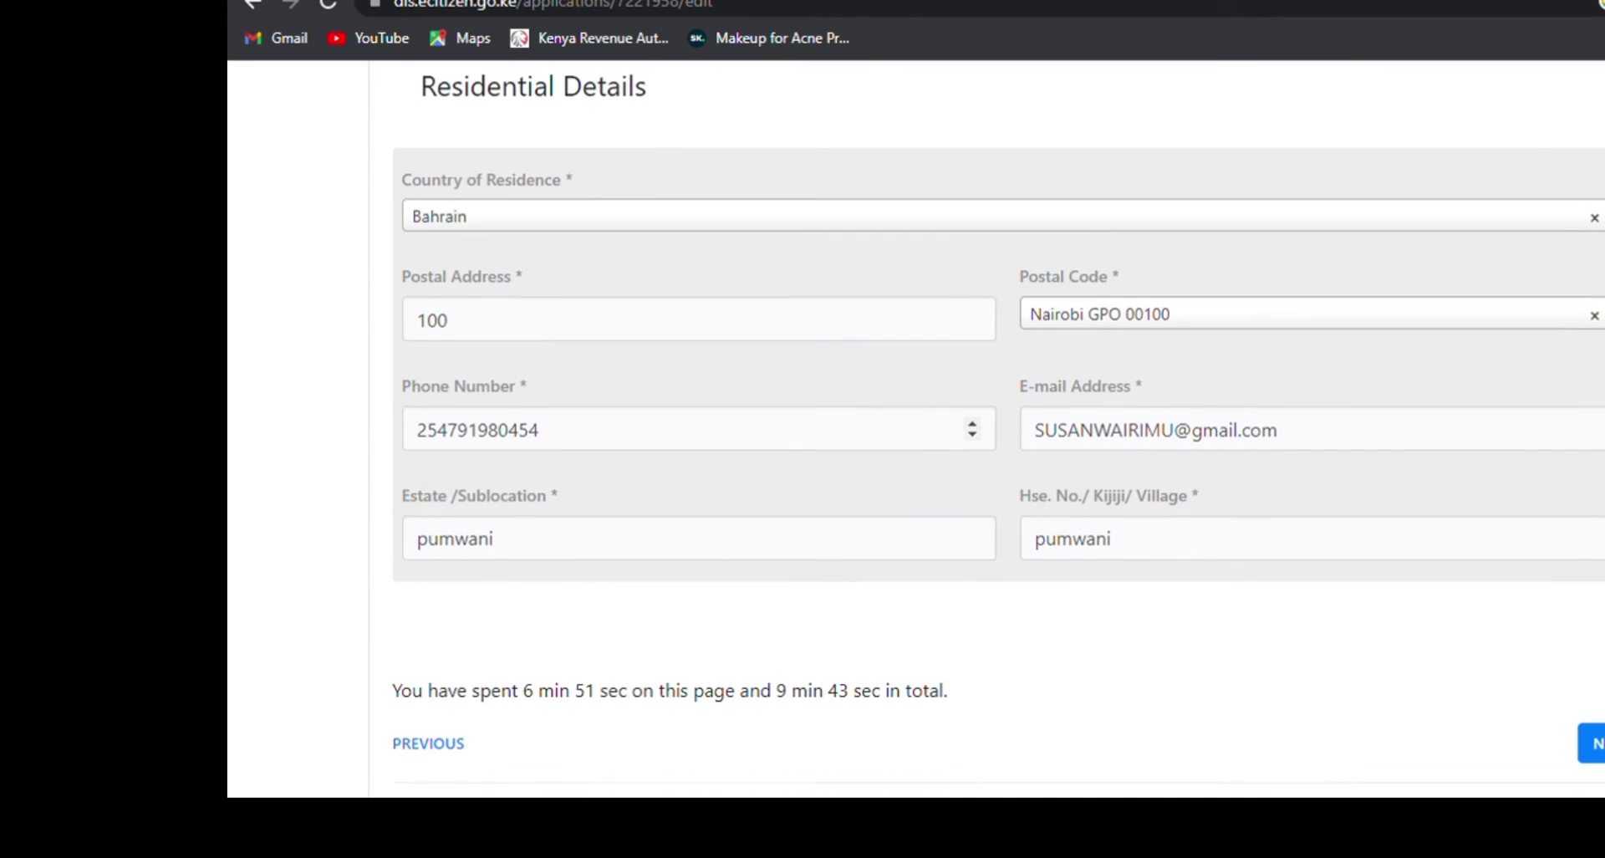
{"action": "scroll", "coordinate": [998, 429], "scroll_direction": "up", "scroll_amount": 6}
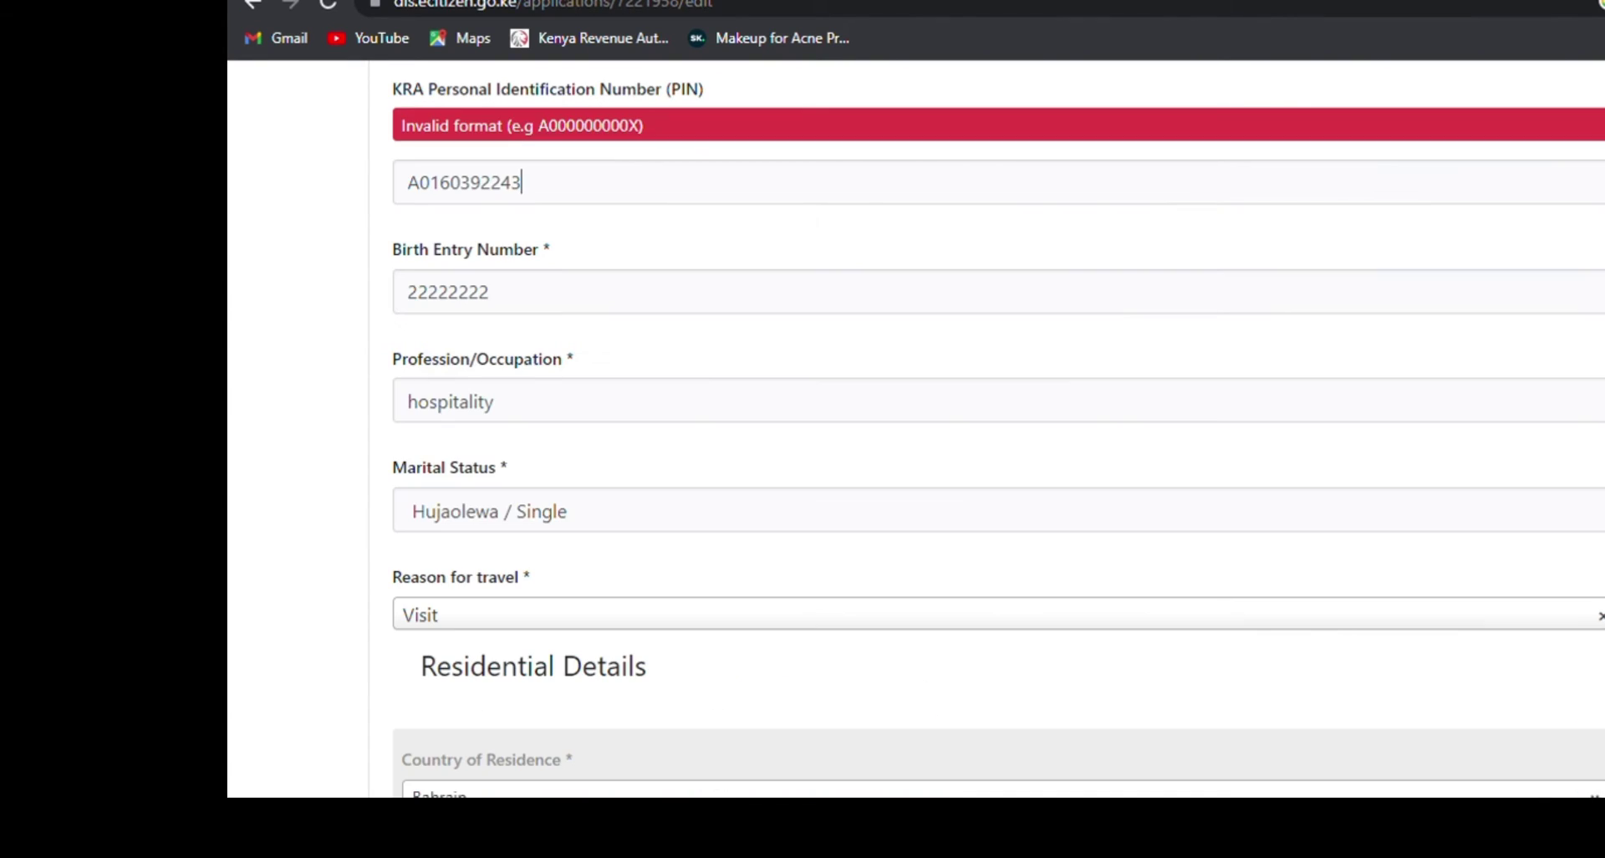
{"action": "scroll", "coordinate": [531, 274], "scroll_direction": "up", "scroll_amount": 5}
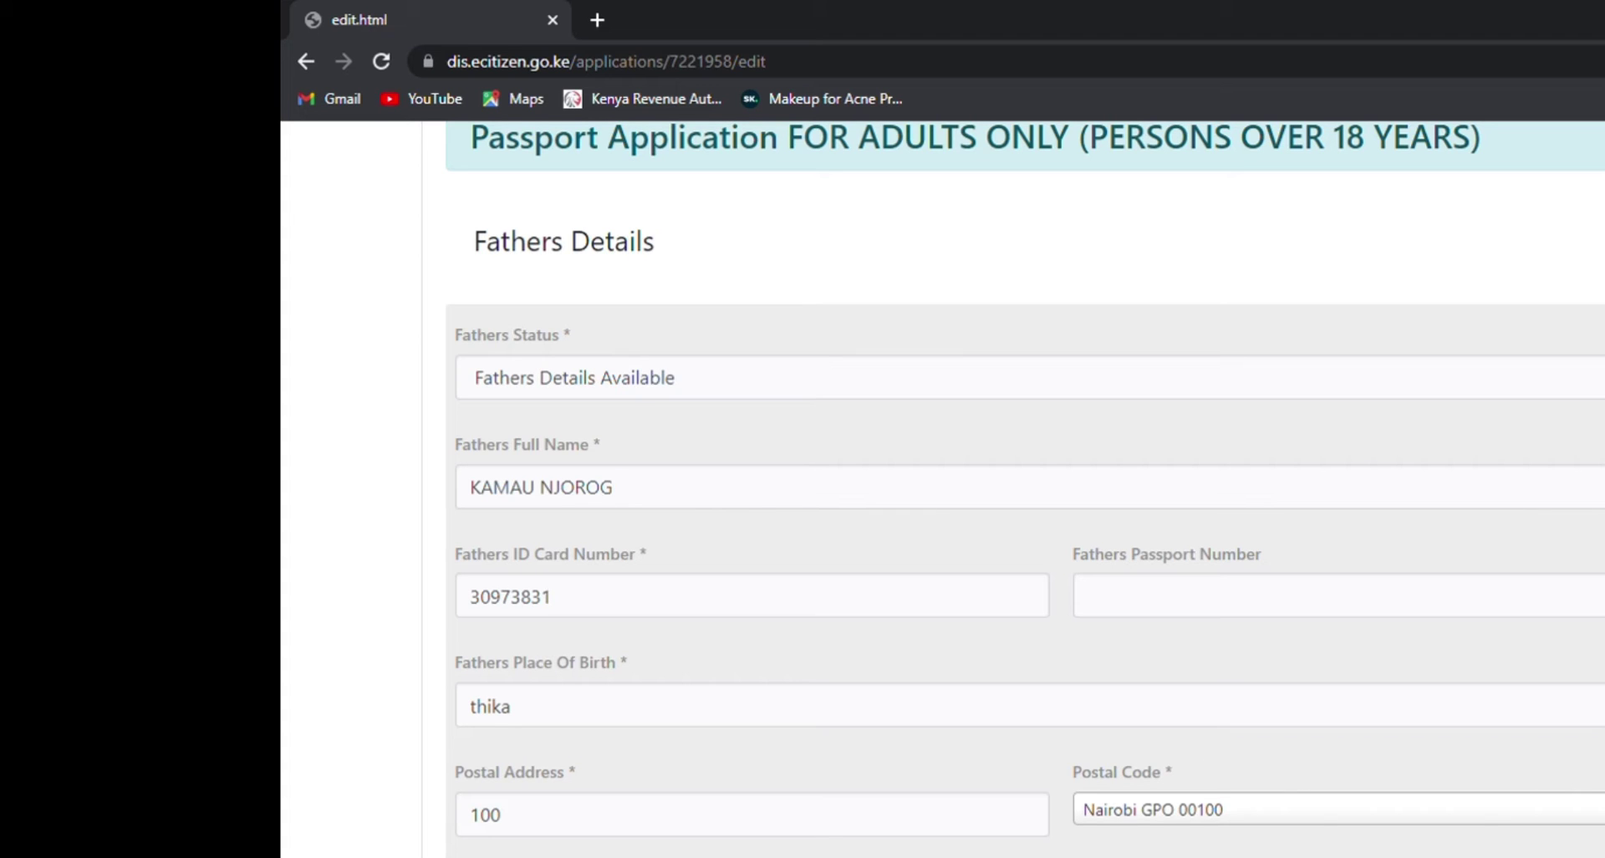
Step: Correct the final digits of the mother's ID card number, then scroll to the form's end
{"action": "scroll", "coordinate": [506, 680], "scroll_direction": "down", "scroll_amount": 8}
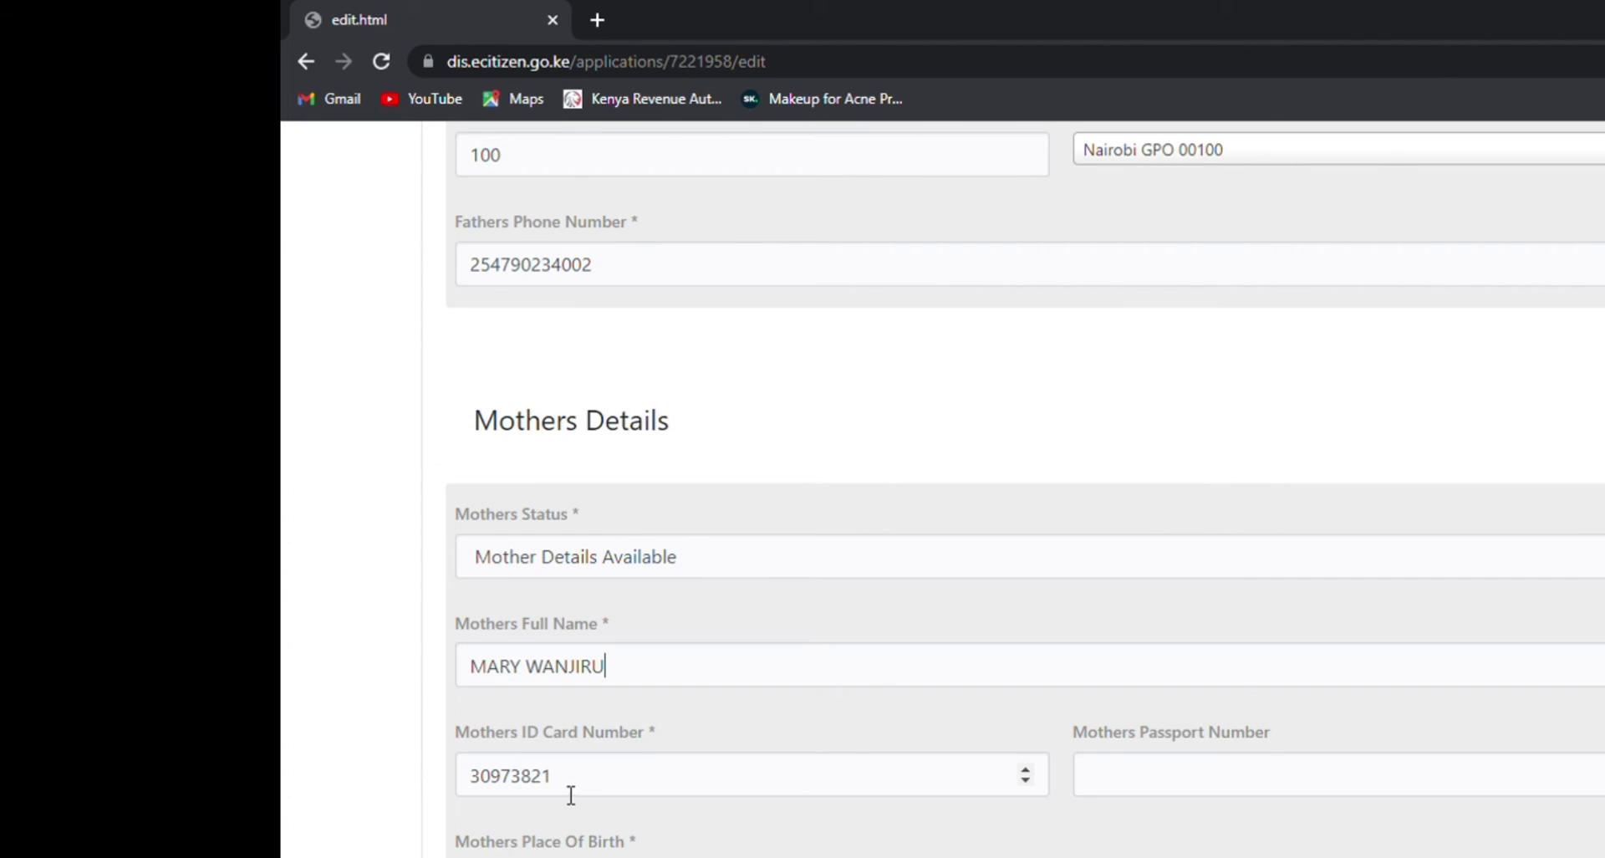
{"action": "left_click", "coordinate": [559, 789]}
{"action": "key", "text": "BackSpace"}
{"action": "key", "text": "BackSpace"}
{"action": "type", "text": "46"}
{"action": "scroll", "coordinate": [1025, 489], "scroll_direction": "down", "scroll_amount": 5}
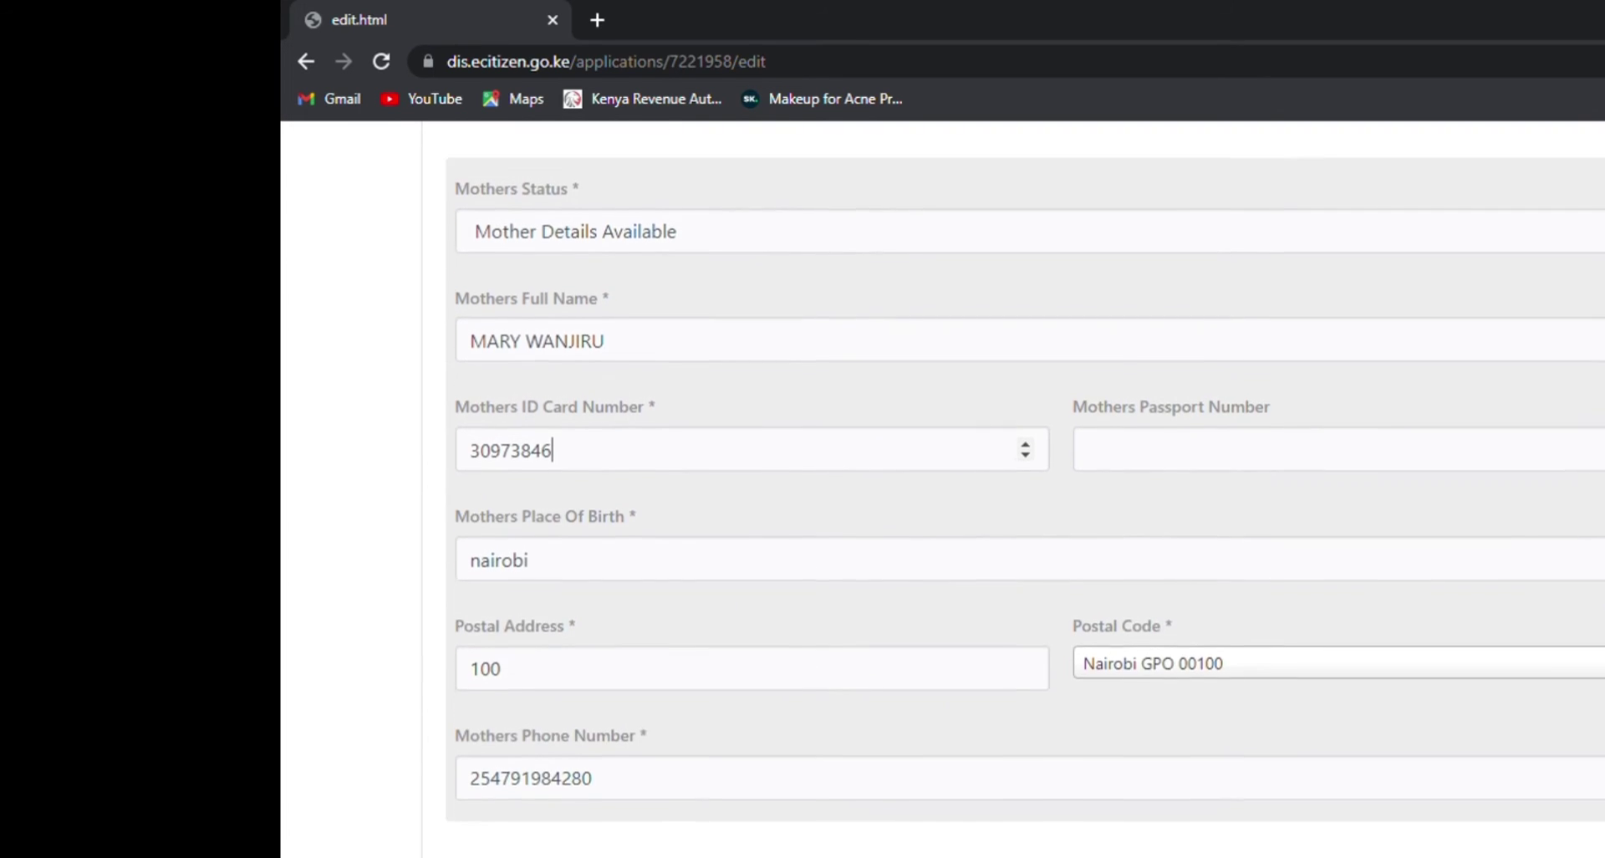
{"action": "scroll", "coordinate": [1026, 489], "scroll_direction": "down", "scroll_amount": 4}
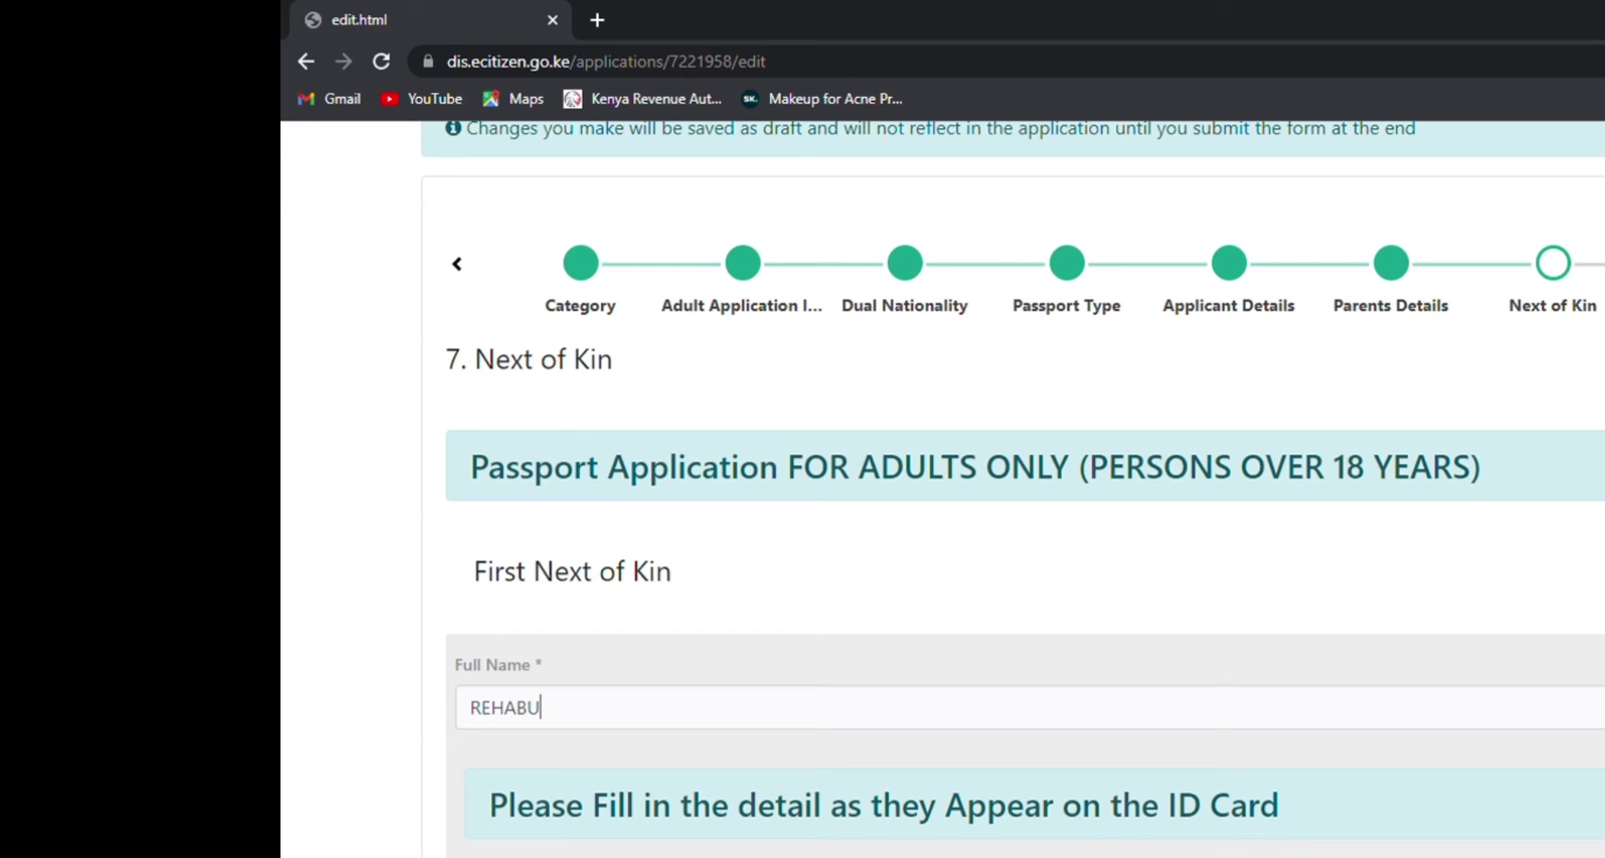
Step: Scroll through the First and Second Next of Kin entries to check them
{"action": "scroll", "coordinate": [1014, 479], "scroll_direction": "down", "scroll_amount": 5}
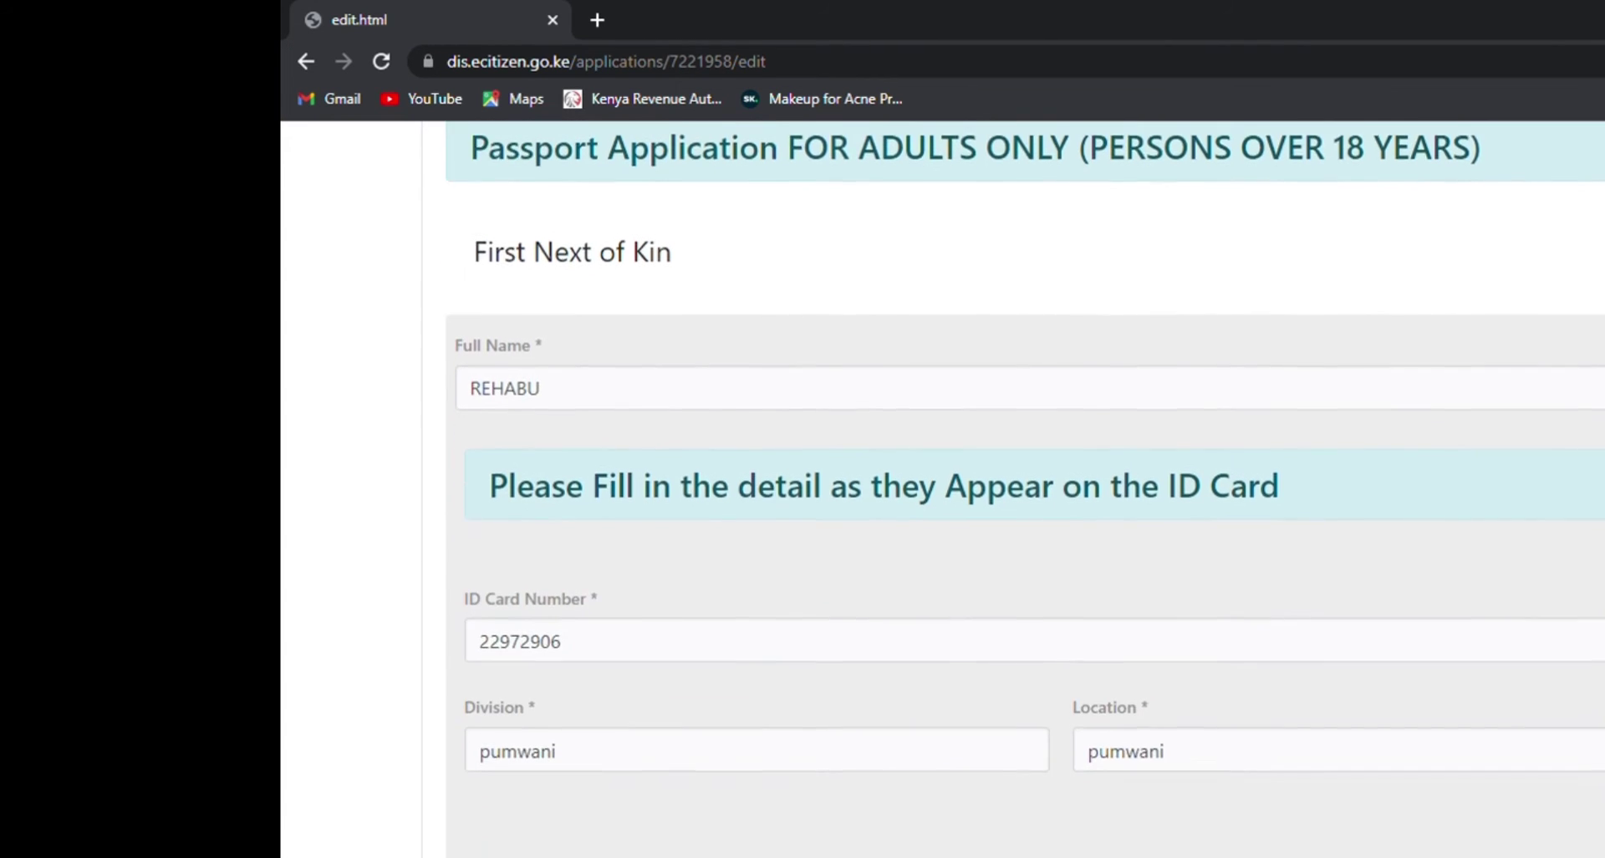
{"action": "scroll", "coordinate": [1013, 479], "scroll_direction": "down", "scroll_amount": 6}
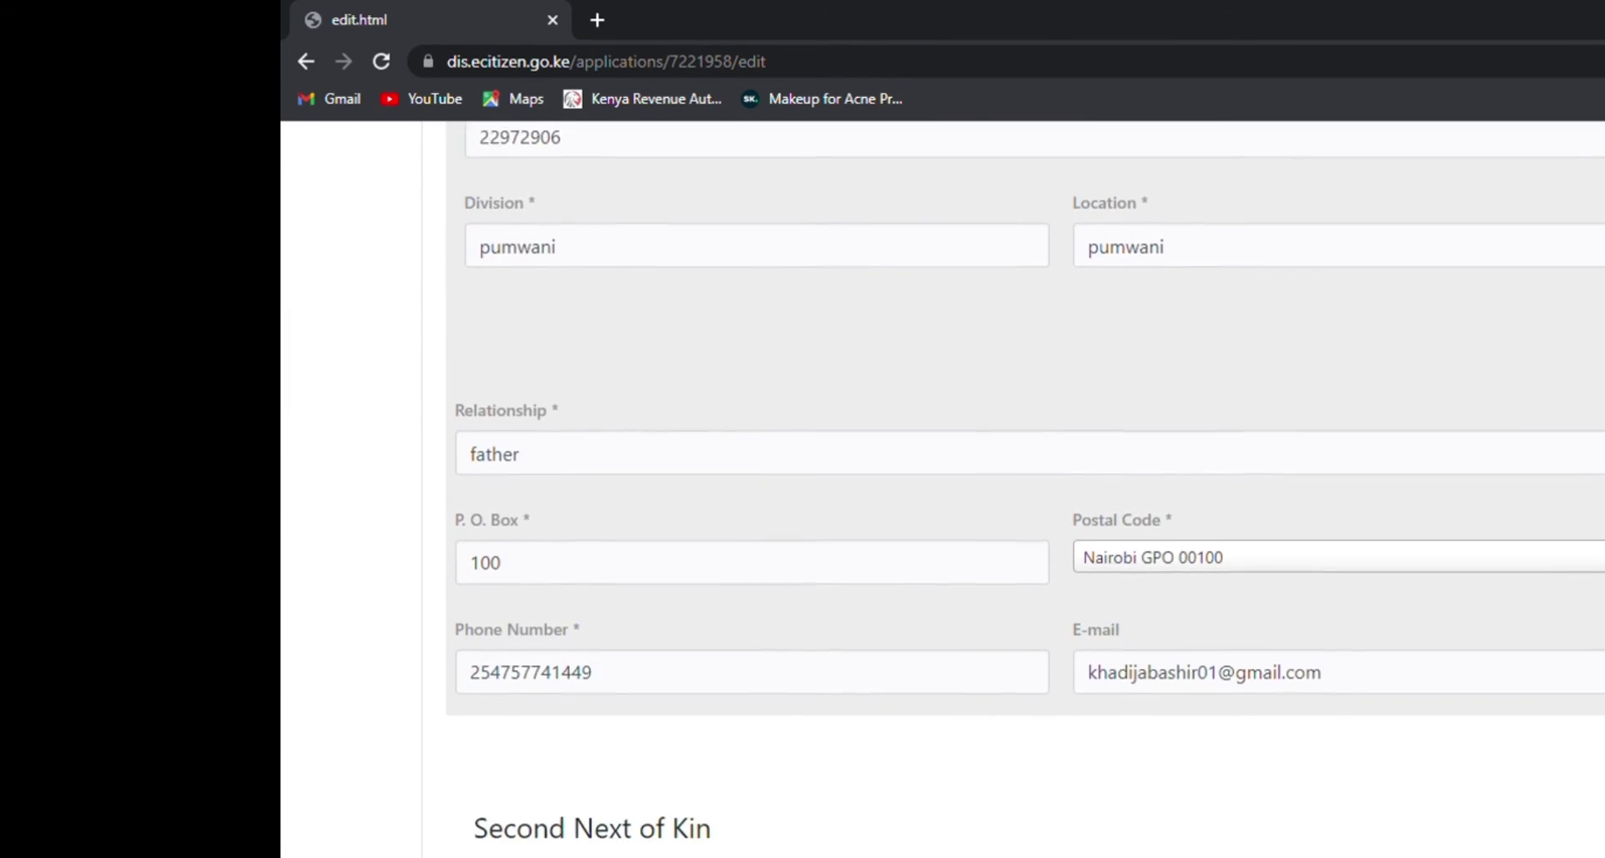
{"action": "scroll", "coordinate": [1013, 479], "scroll_direction": "down", "scroll_amount": 10}
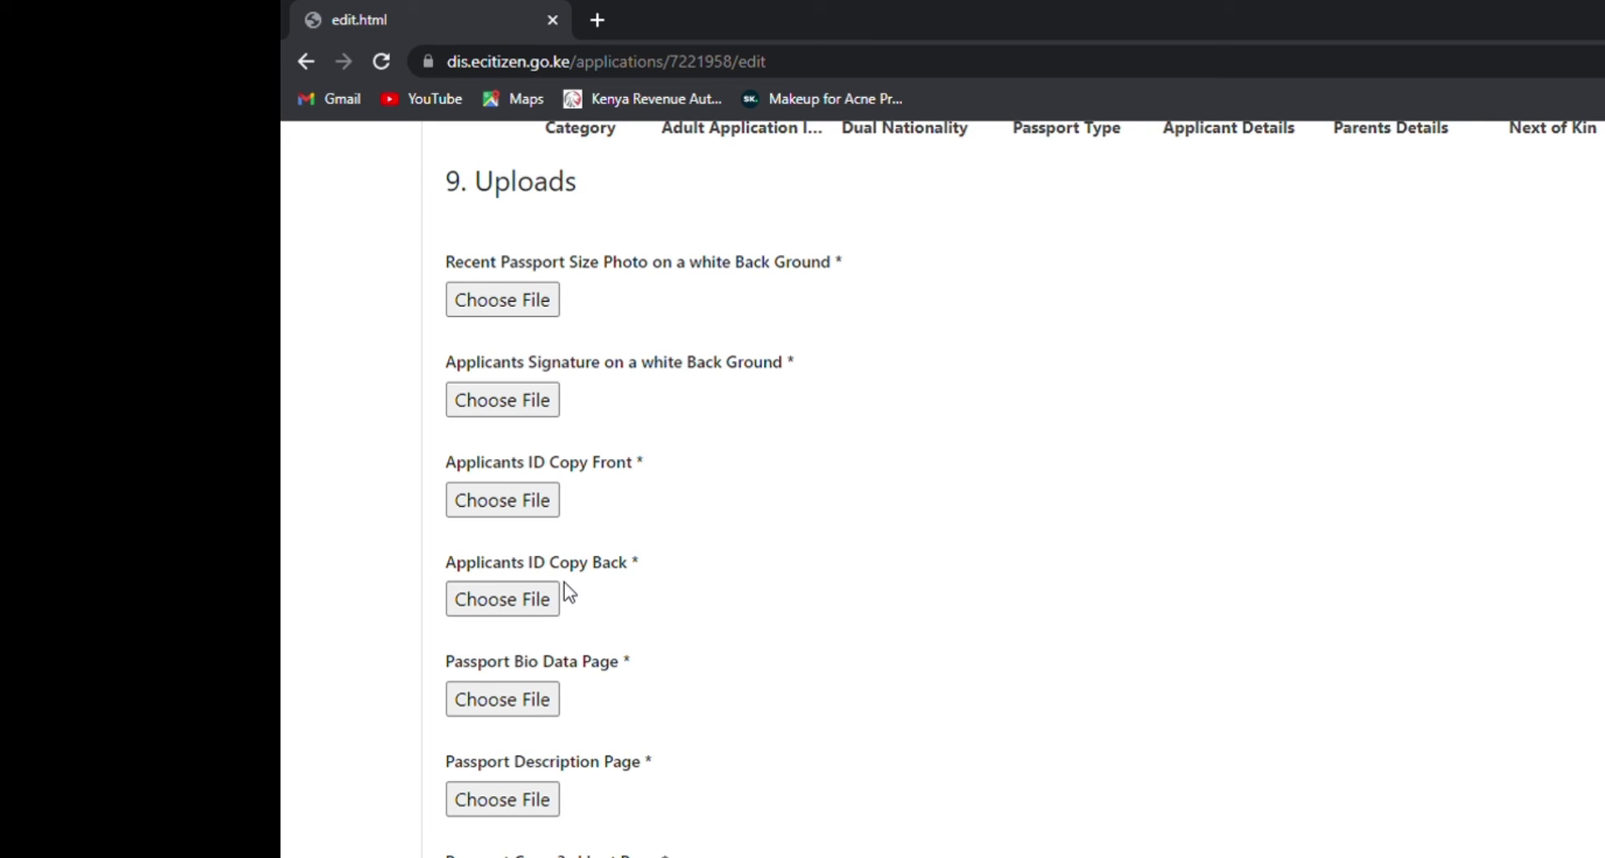
Step: Scroll through the photo, signature, ID copy and passport page upload fields
{"action": "left_click_drag", "start_coordinate": [565, 592], "coordinate": [567, 687]}
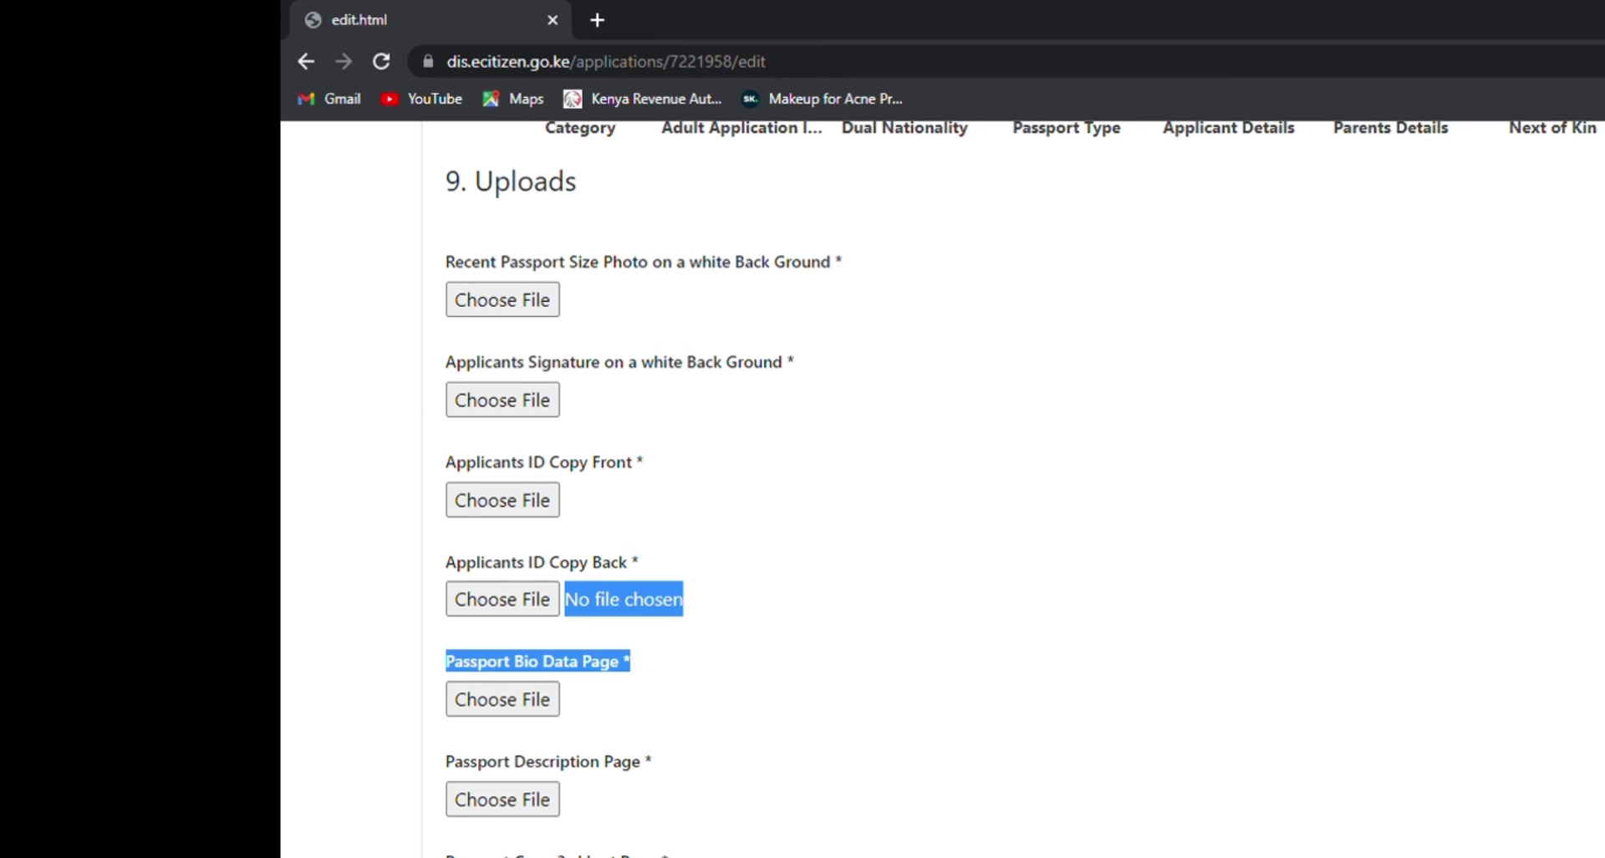
{"action": "scroll", "coordinate": [1020, 489], "scroll_direction": "down", "scroll_amount": 3}
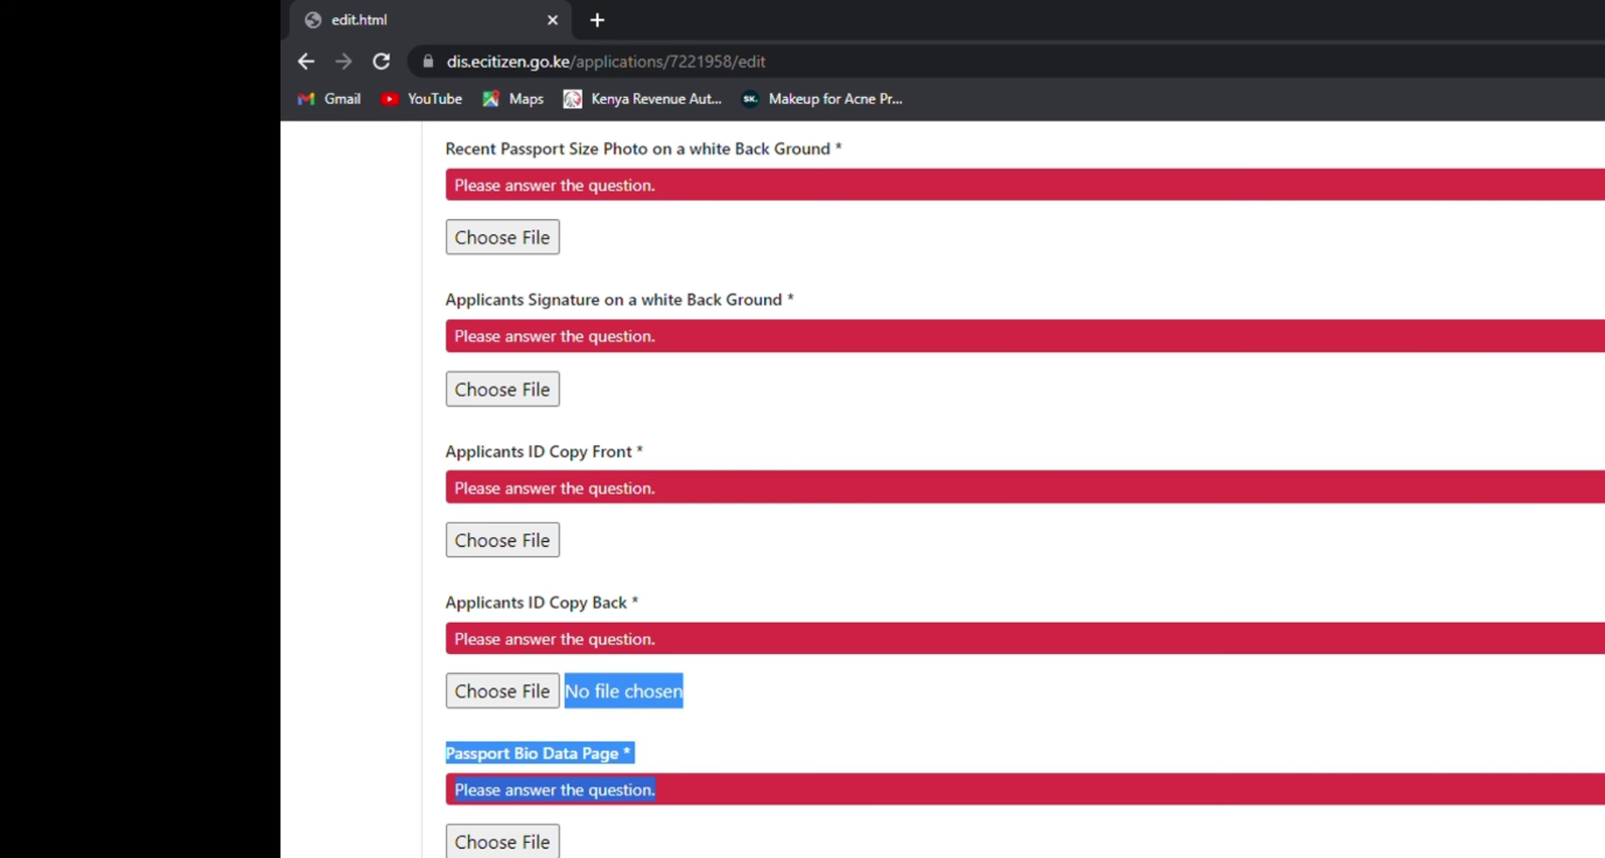
{"action": "scroll", "coordinate": [1023, 489], "scroll_direction": "up", "scroll_amount": 2}
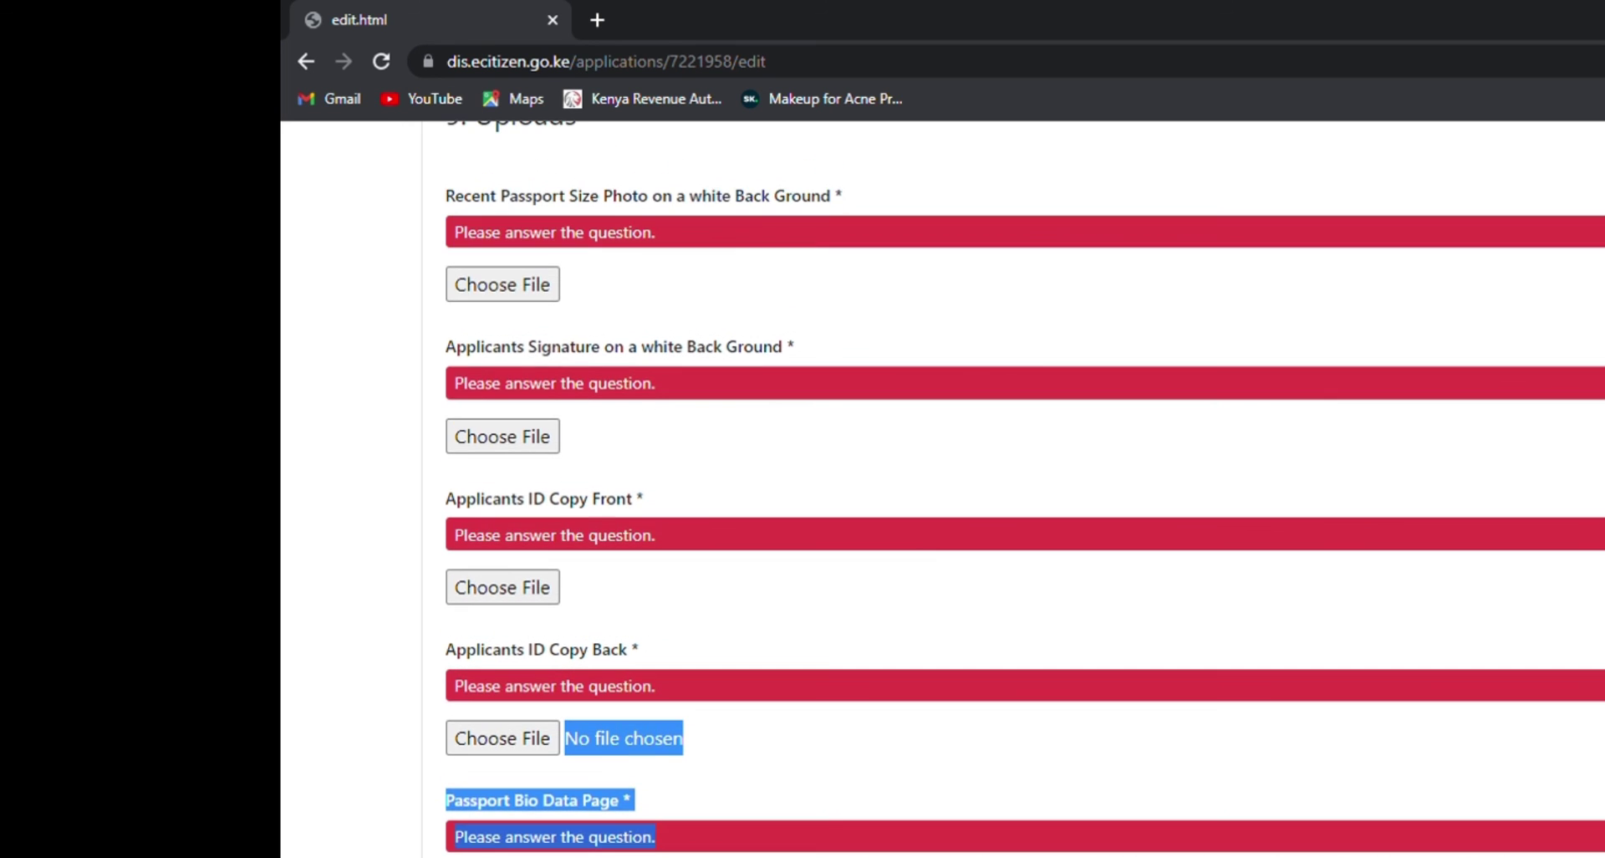
{"action": "scroll", "coordinate": [1024, 493], "scroll_direction": "up", "scroll_amount": 3}
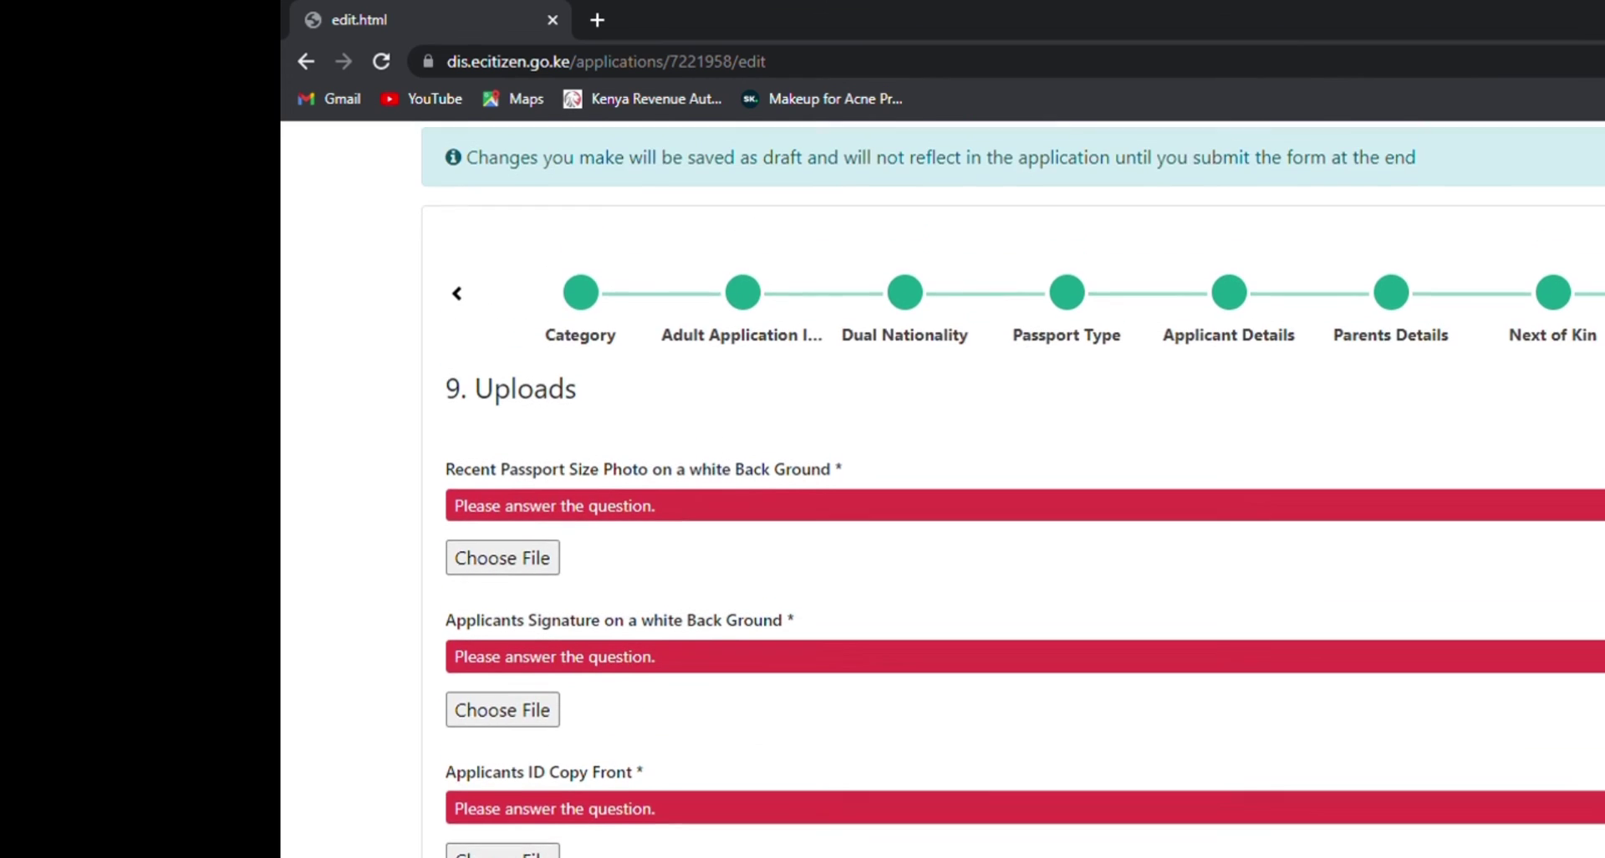
{"action": "scroll", "coordinate": [1023, 493], "scroll_direction": "up", "scroll_amount": 3}
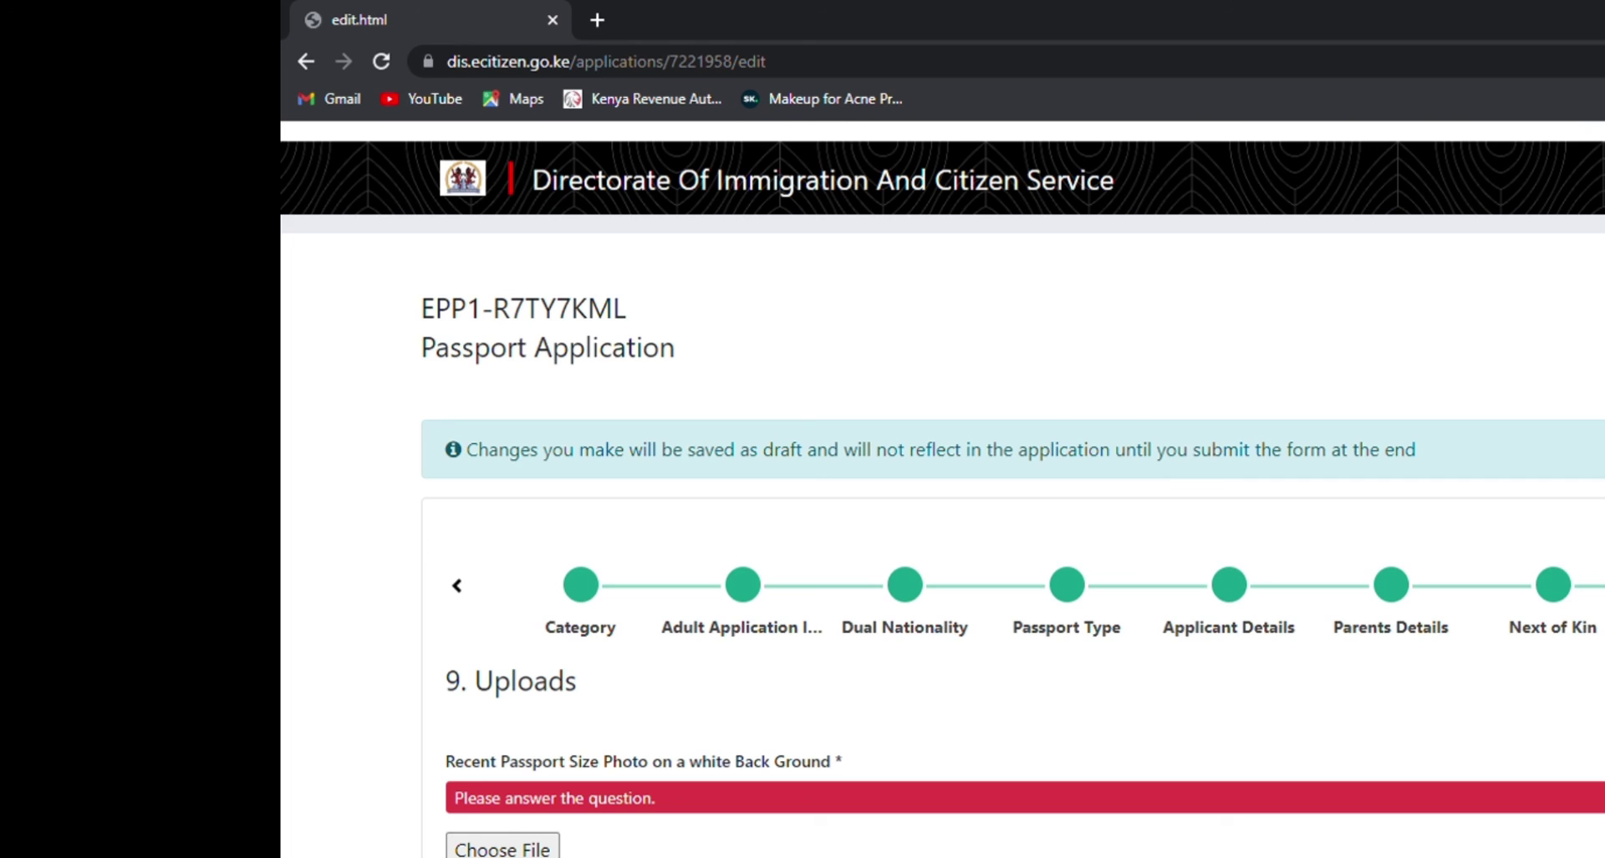
{"action": "scroll", "coordinate": [1024, 493], "scroll_direction": "up", "scroll_amount": 1}
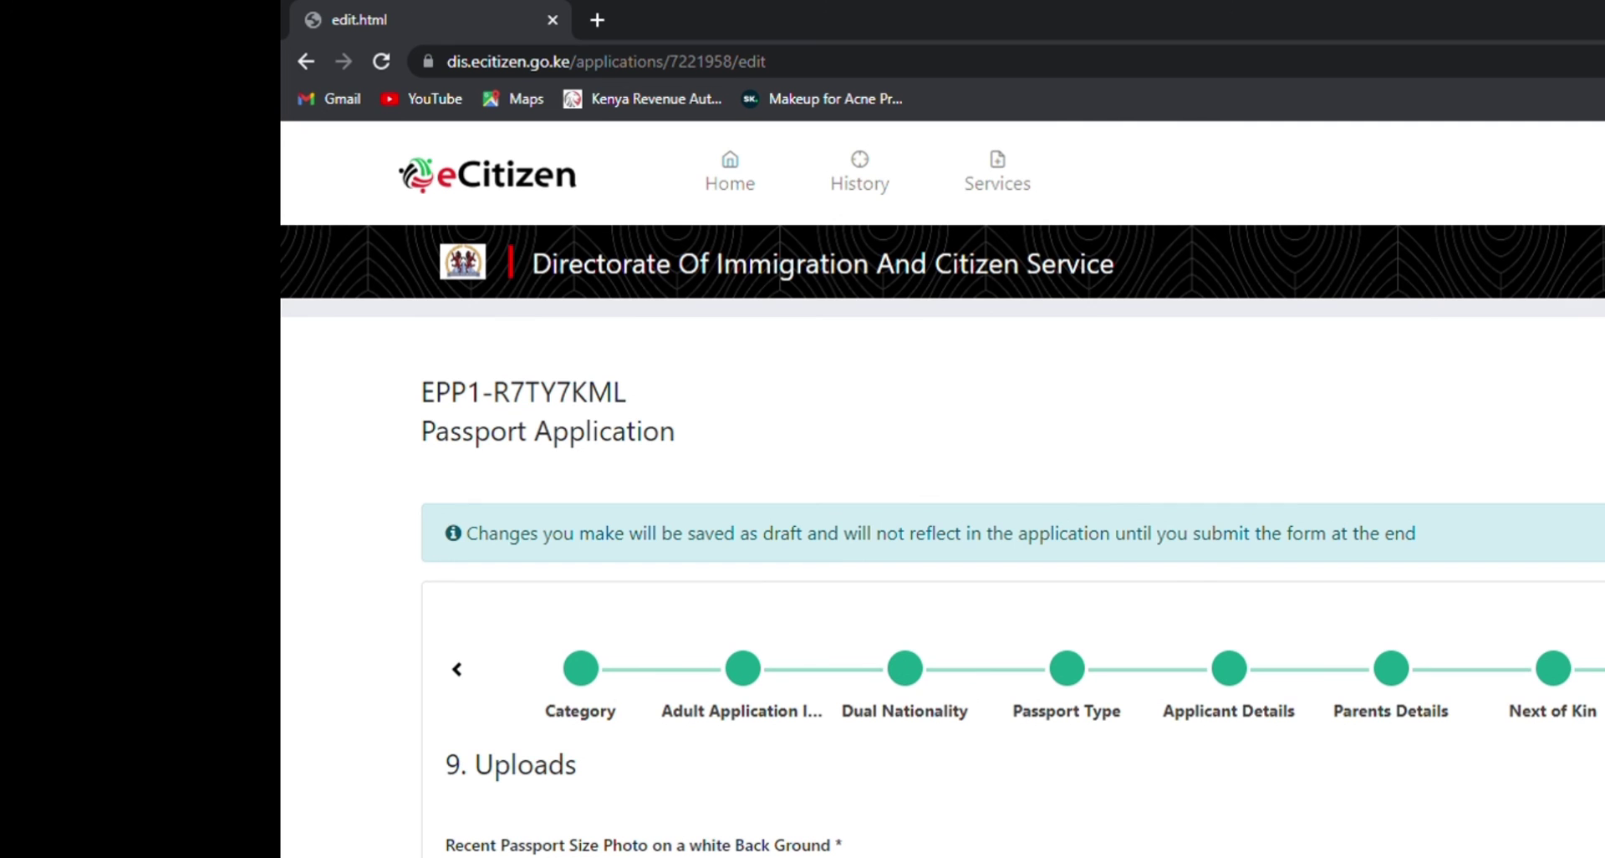